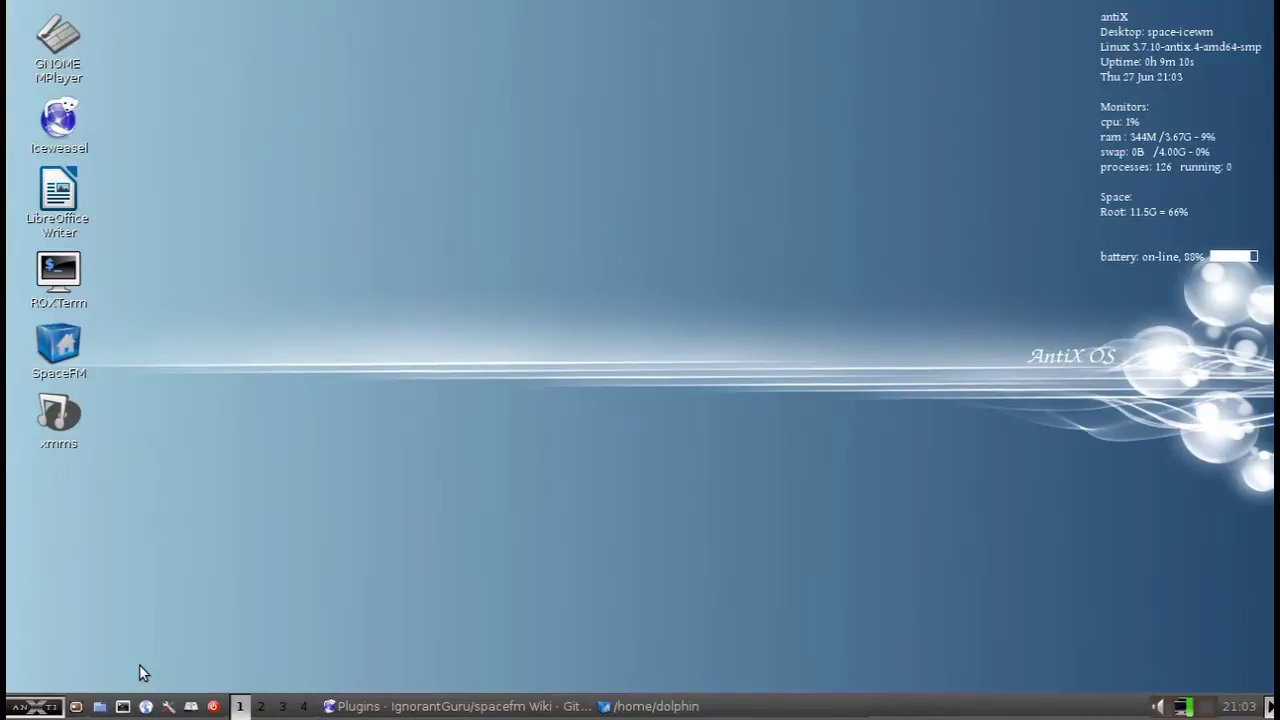
Step: Bring up SpaceFM and open udevil.conf for root editing from the device menu's Root option
{"action": "left_click", "coordinate": [682, 704]}
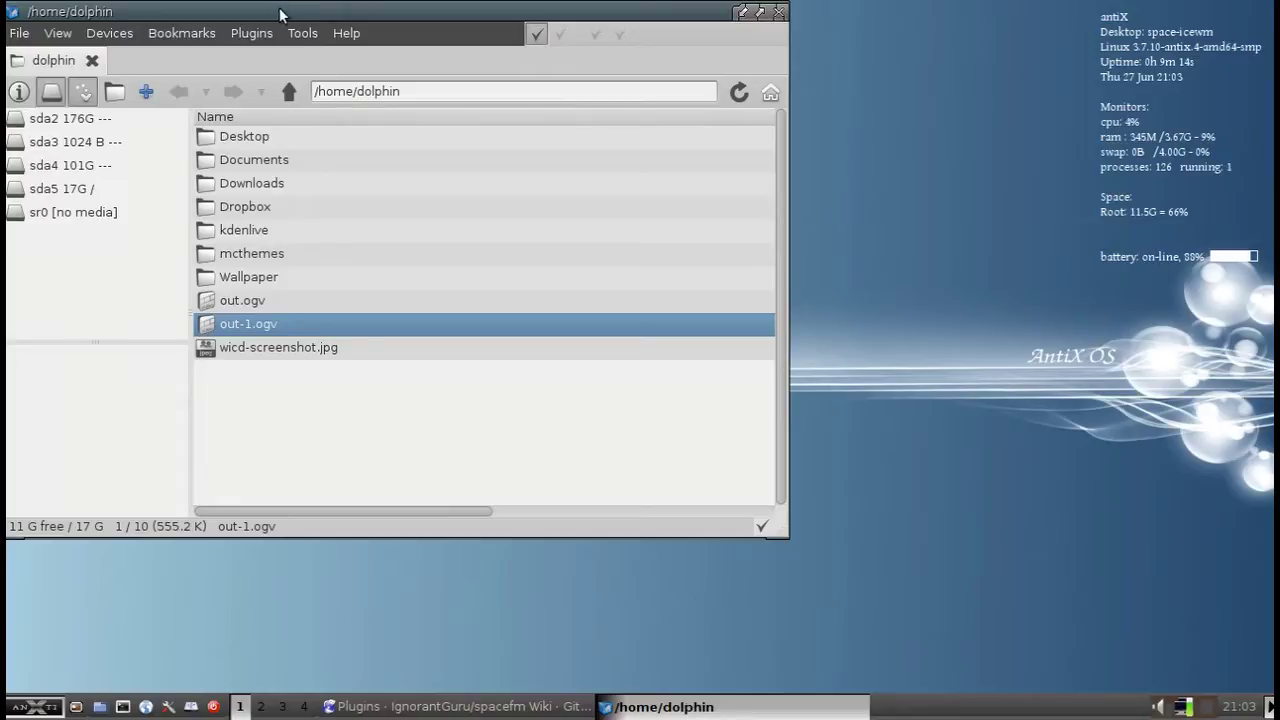
{"action": "left_click_drag", "start_coordinate": [278, 14], "coordinate": [451, 58]}
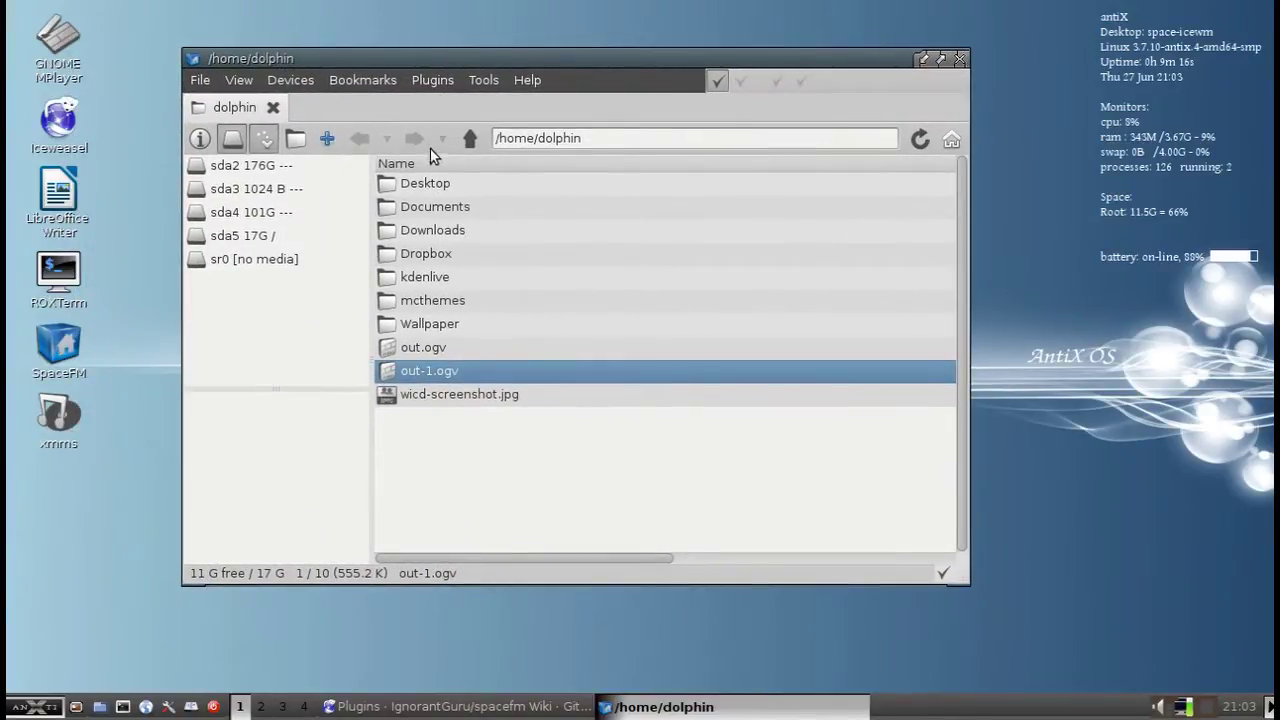
{"action": "right_click", "coordinate": [240, 288]}
{"action": "mouse_move", "coordinate": [290, 467]}
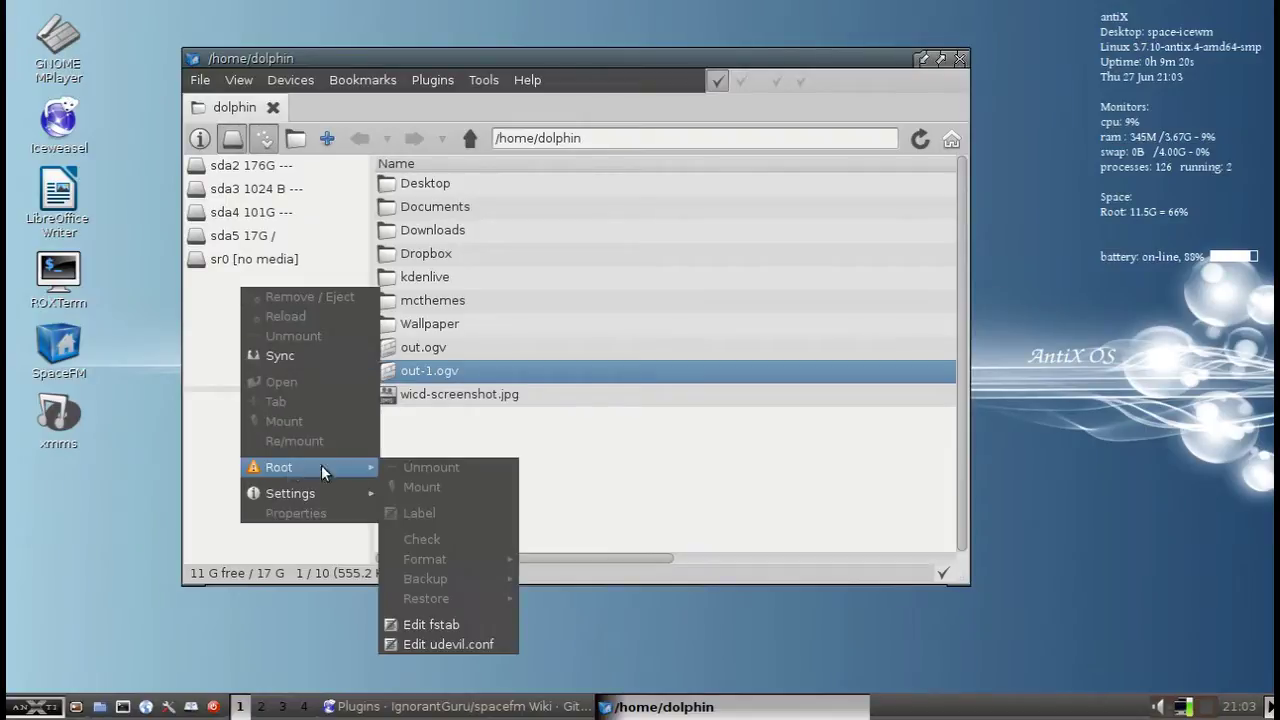
{"action": "left_click", "coordinate": [460, 645]}
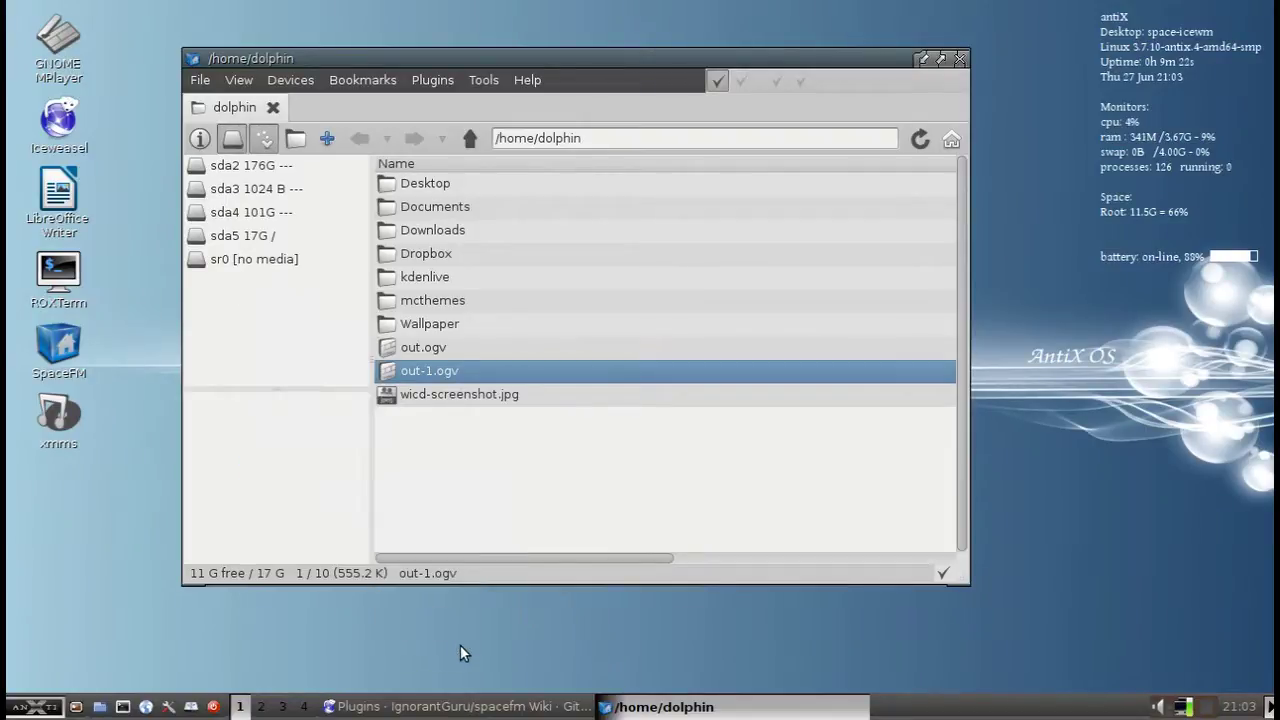
Step: Enter the administrator password and find cifs in udevil.conf's active allowed_types line
{"action": "type", "text": "••••"}
{"action": "key", "text": "Return"}
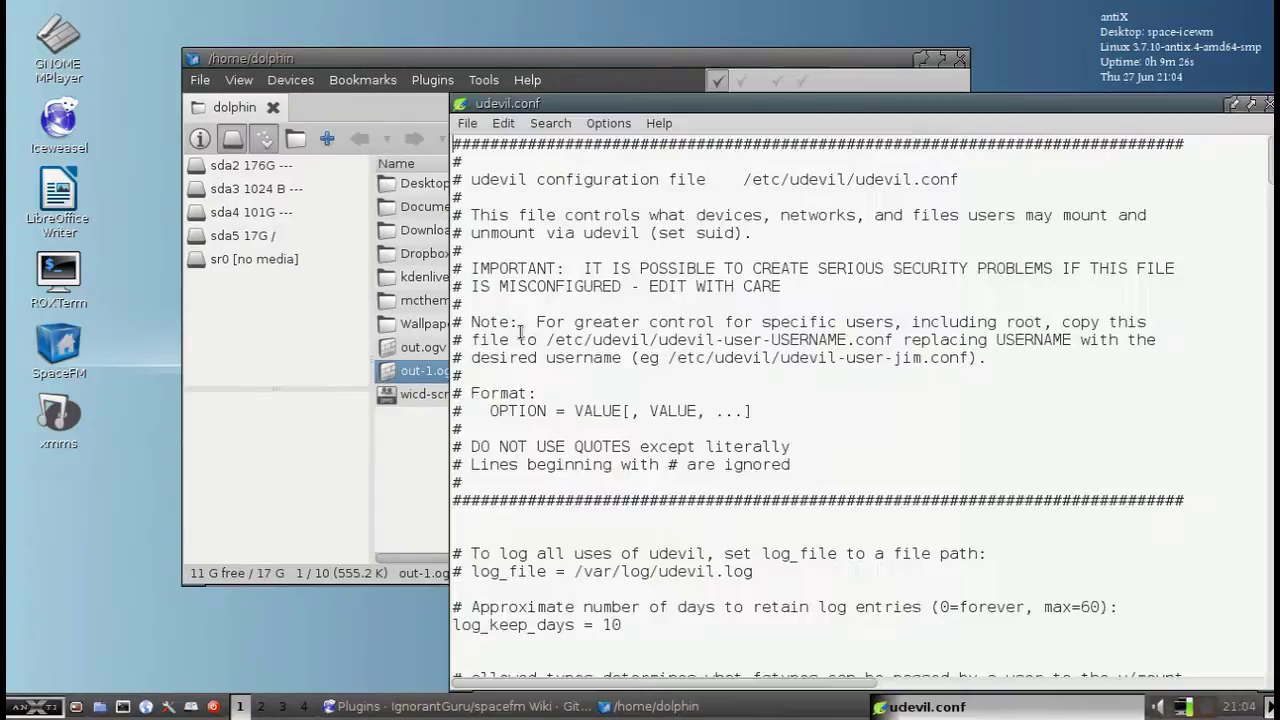
{"action": "scroll", "coordinate": [655, 390], "scroll_direction": "down", "scroll_amount": 1}
{"action": "scroll", "coordinate": [655, 390], "scroll_direction": "down", "scroll_amount": 4}
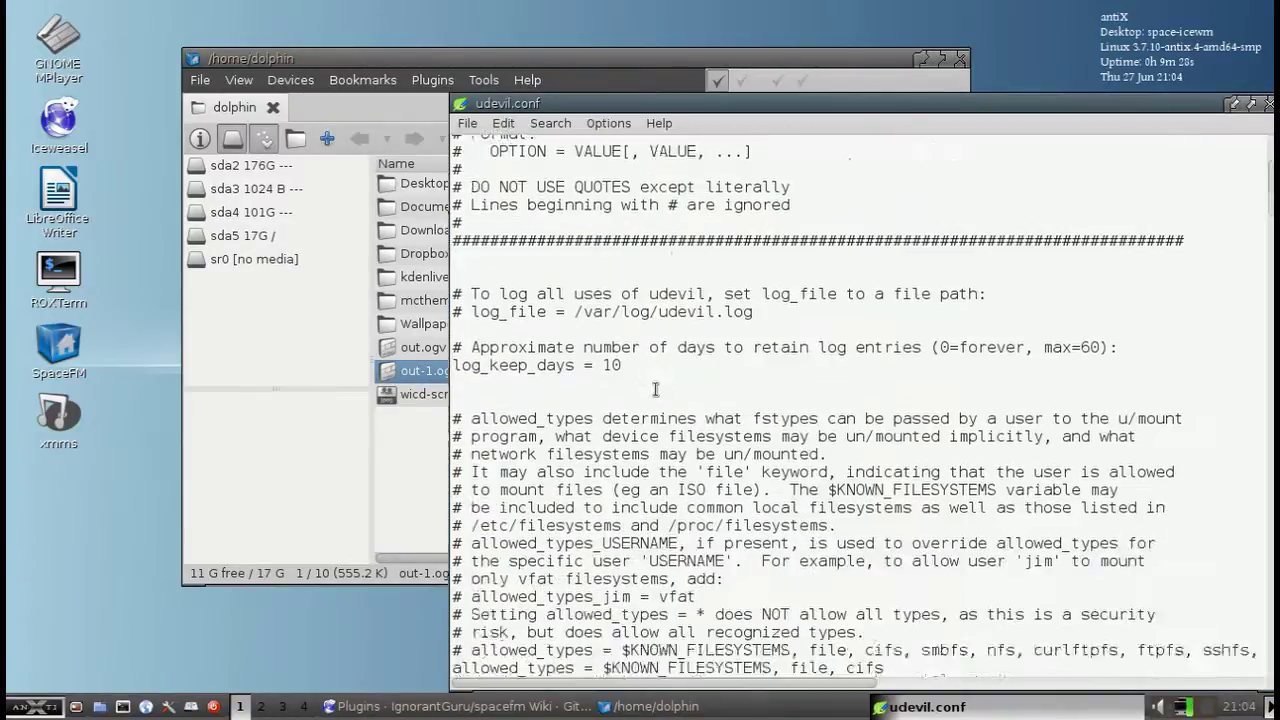
{"action": "scroll", "coordinate": [655, 390], "scroll_direction": "down", "scroll_amount": 4}
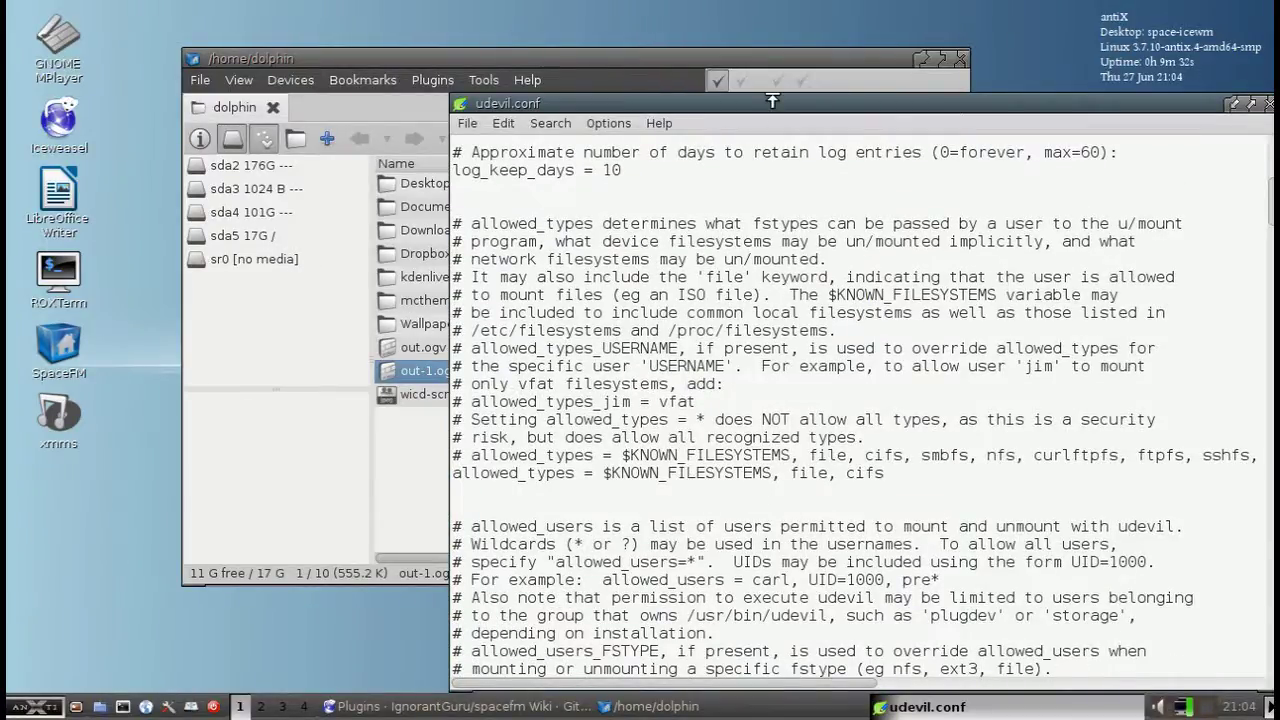
{"action": "left_click_drag", "start_coordinate": [772, 102], "coordinate": [598, 88]}
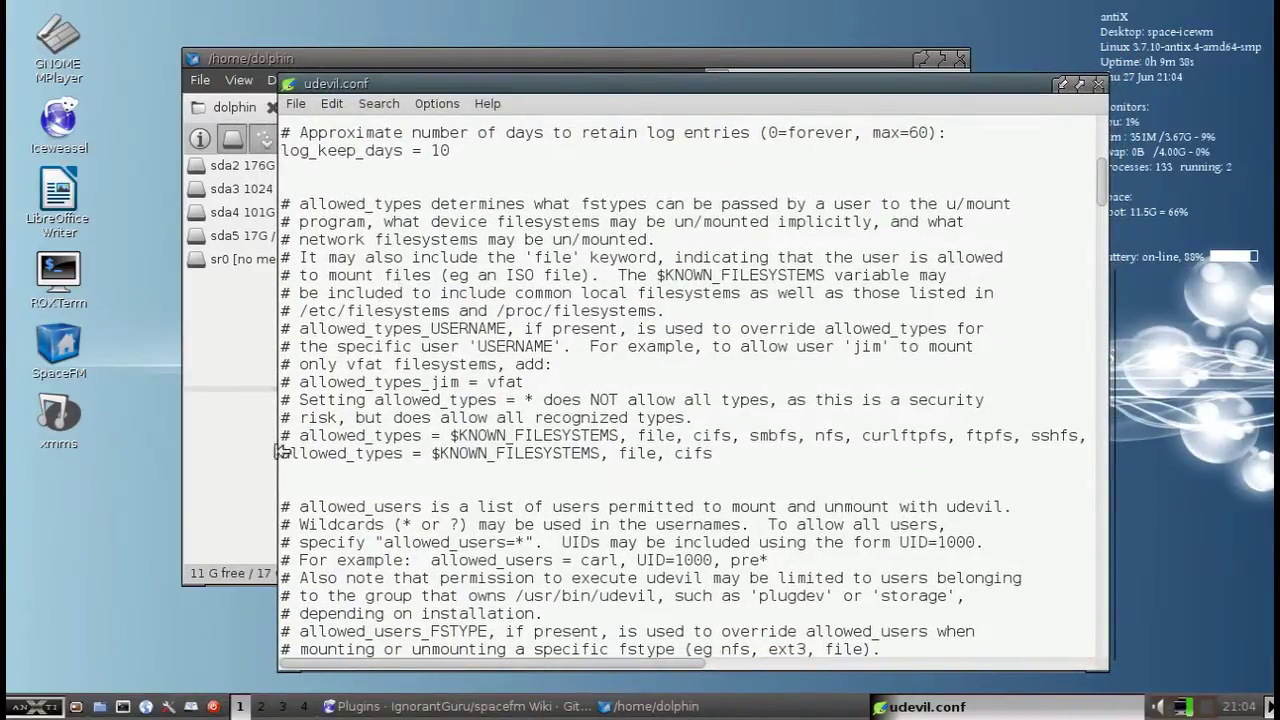
{"action": "left_click_drag", "start_coordinate": [281, 455], "coordinate": [384, 455]}
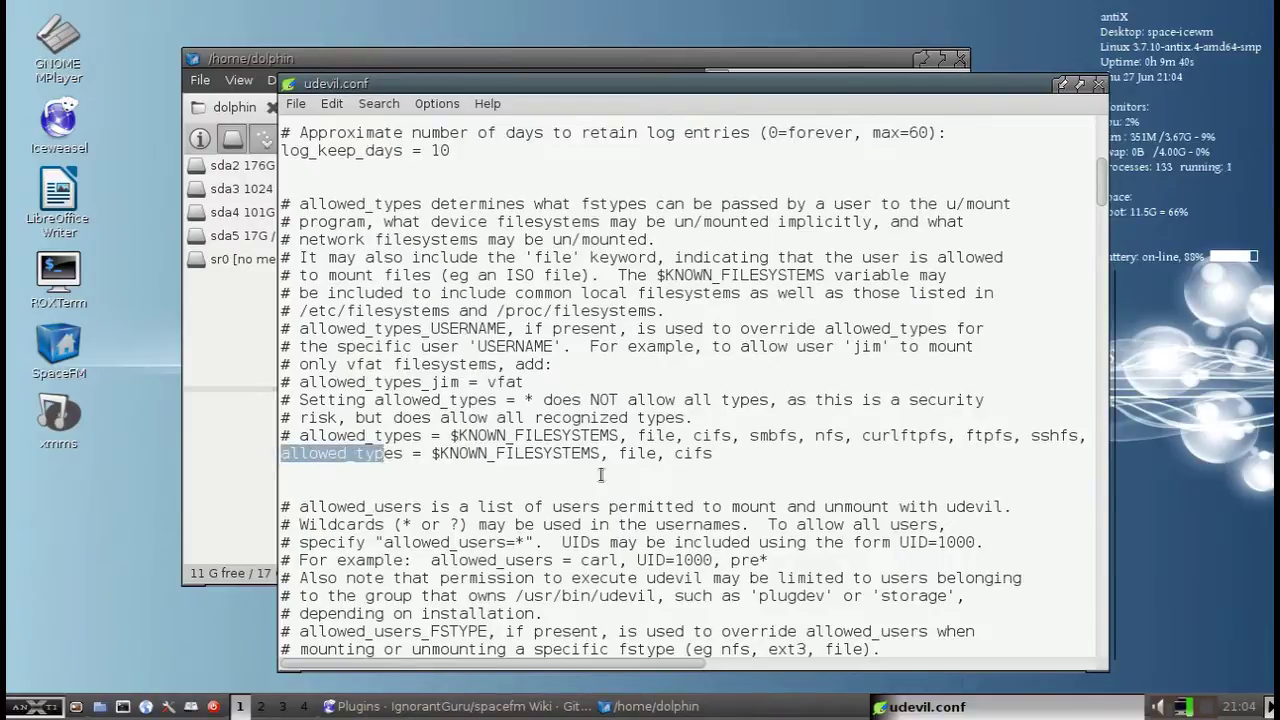
{"action": "left_click_drag", "start_coordinate": [674, 455], "coordinate": [718, 455]}
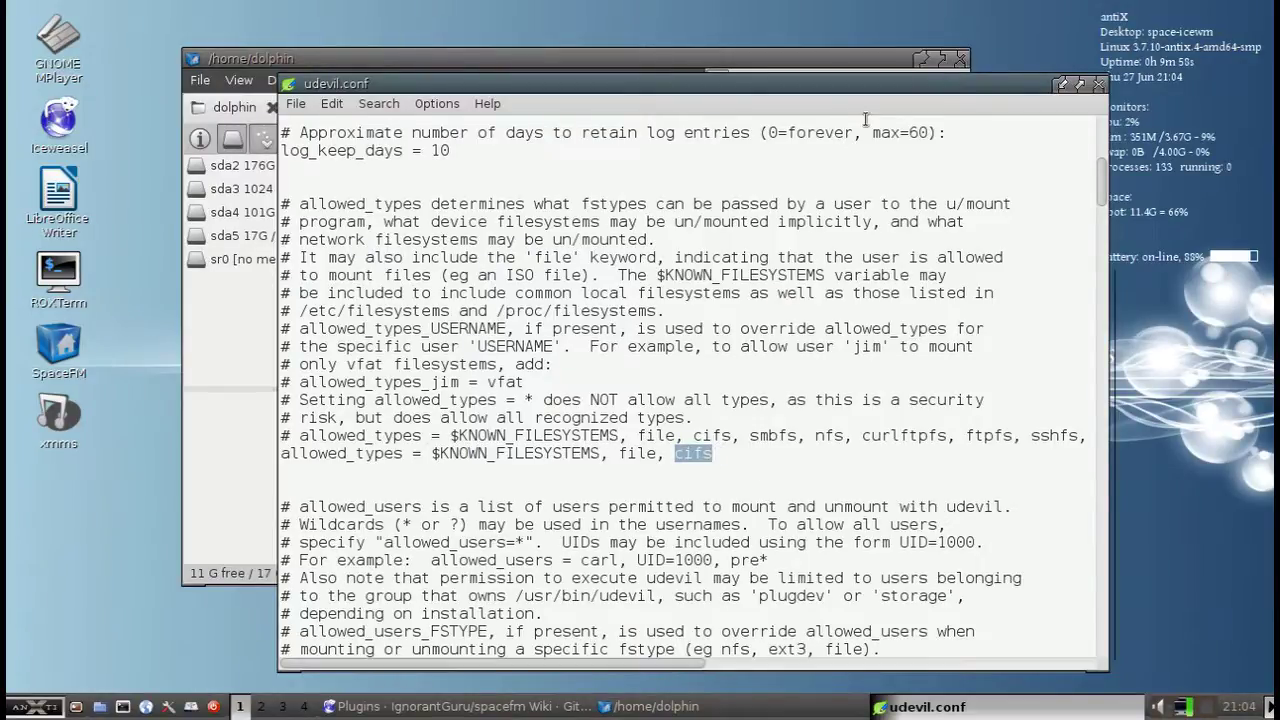
Step: Scroll through the rest of udevil.conf and close Leafpad
{"action": "scroll", "coordinate": [670, 360], "scroll_direction": "down", "scroll_amount": 2}
{"action": "scroll", "coordinate": [665, 360], "scroll_direction": "down", "scroll_amount": 2}
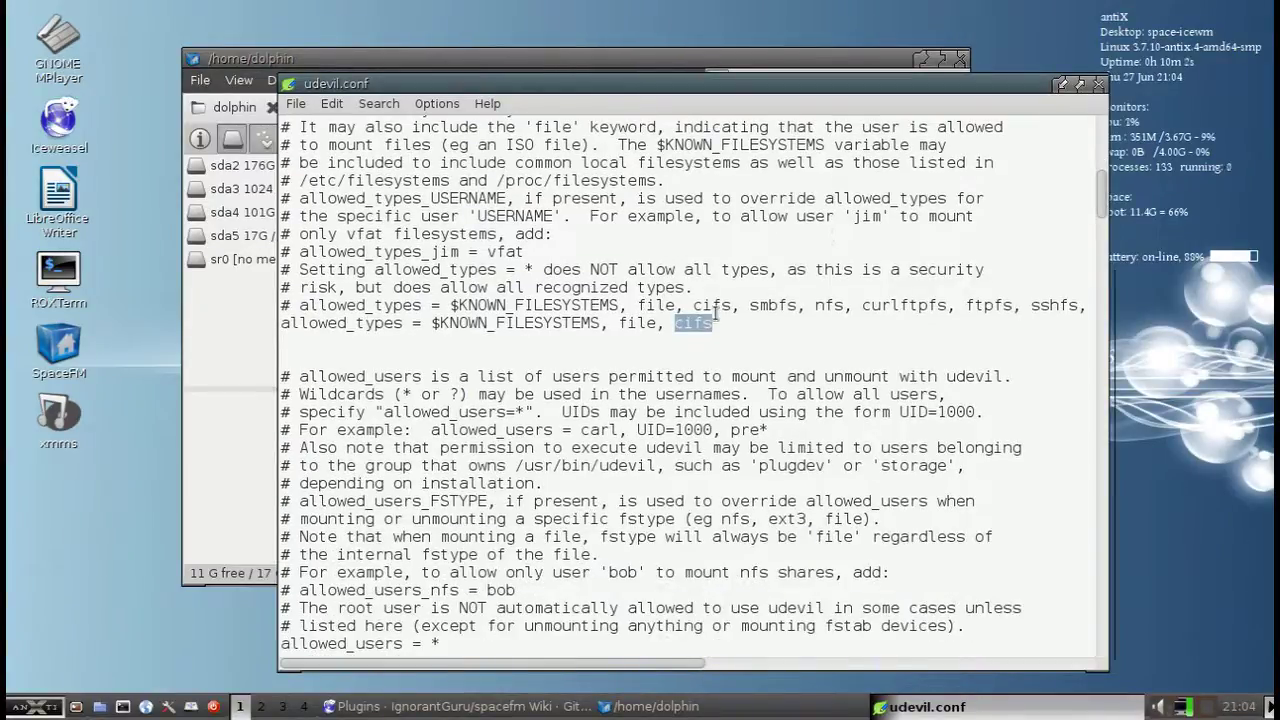
{"action": "left_click", "coordinate": [1097, 84]}
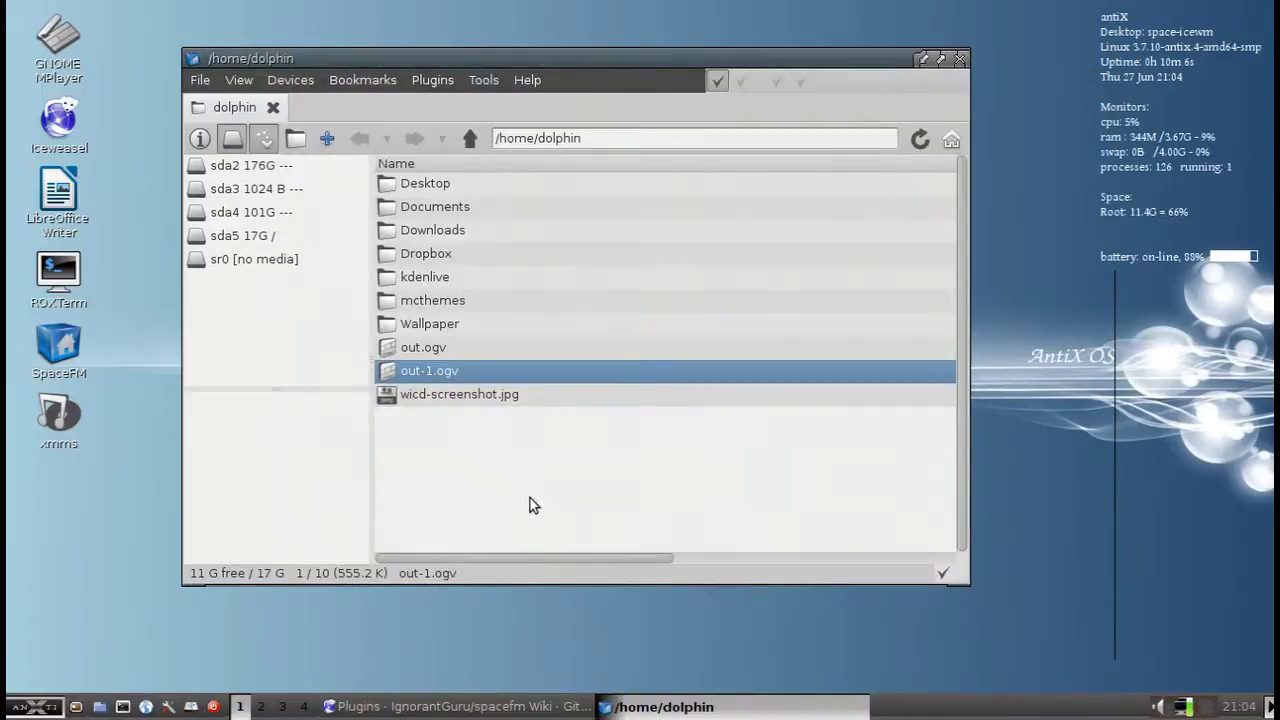
Step: Bring the SpaceFM plugins wiki forward and scroll to trile7's Mount Tools Plugin
{"action": "left_click", "coordinate": [516, 502]}
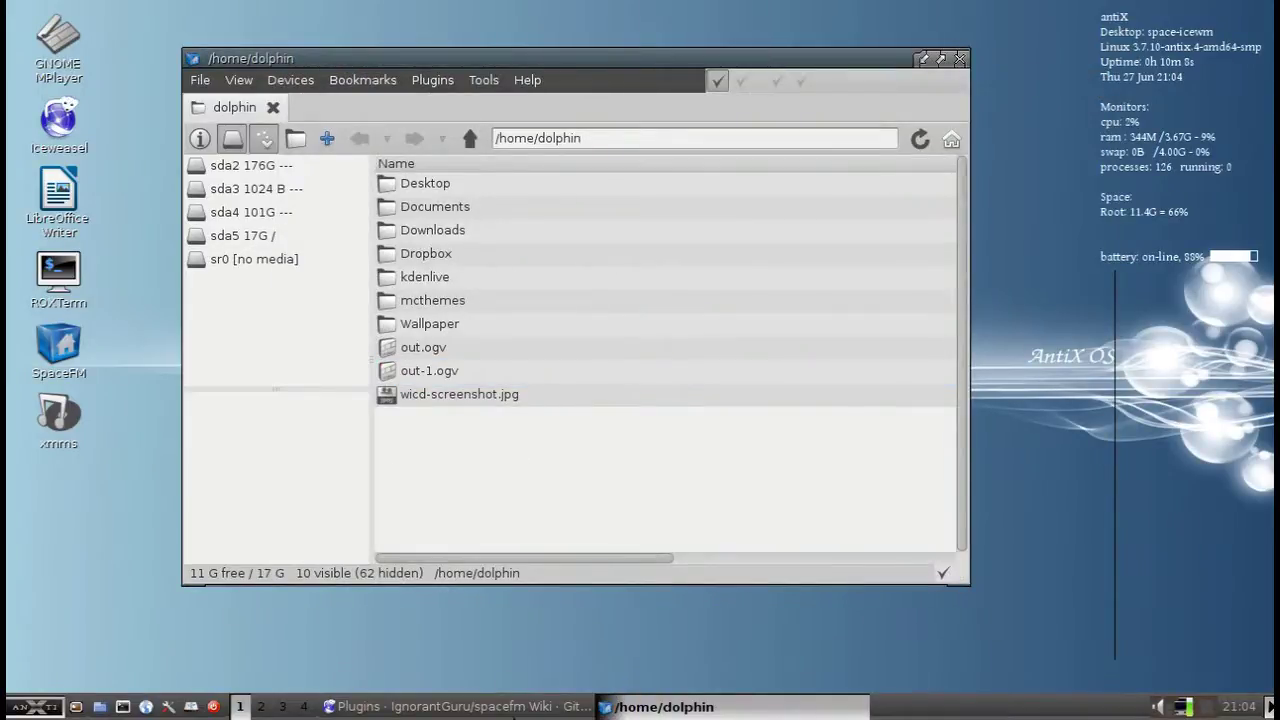
{"action": "left_click", "coordinate": [503, 708]}
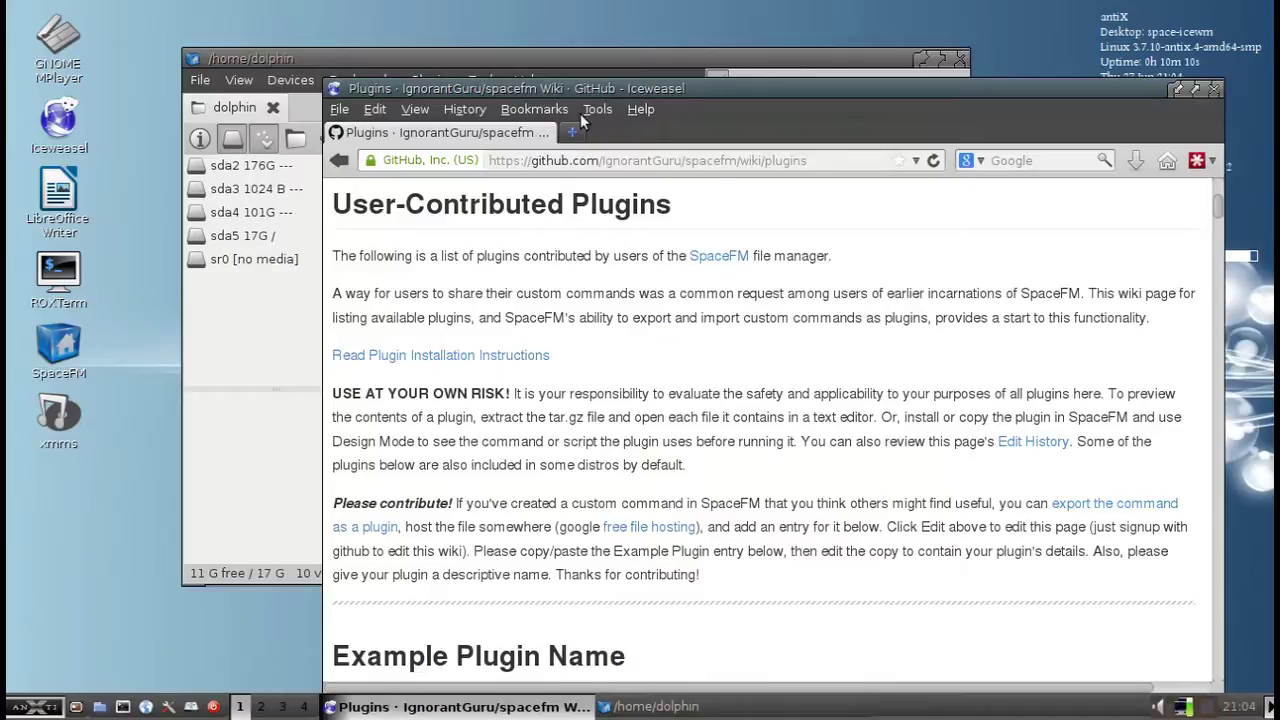
{"action": "left_click_drag", "start_coordinate": [581, 119], "coordinate": [537, 62]}
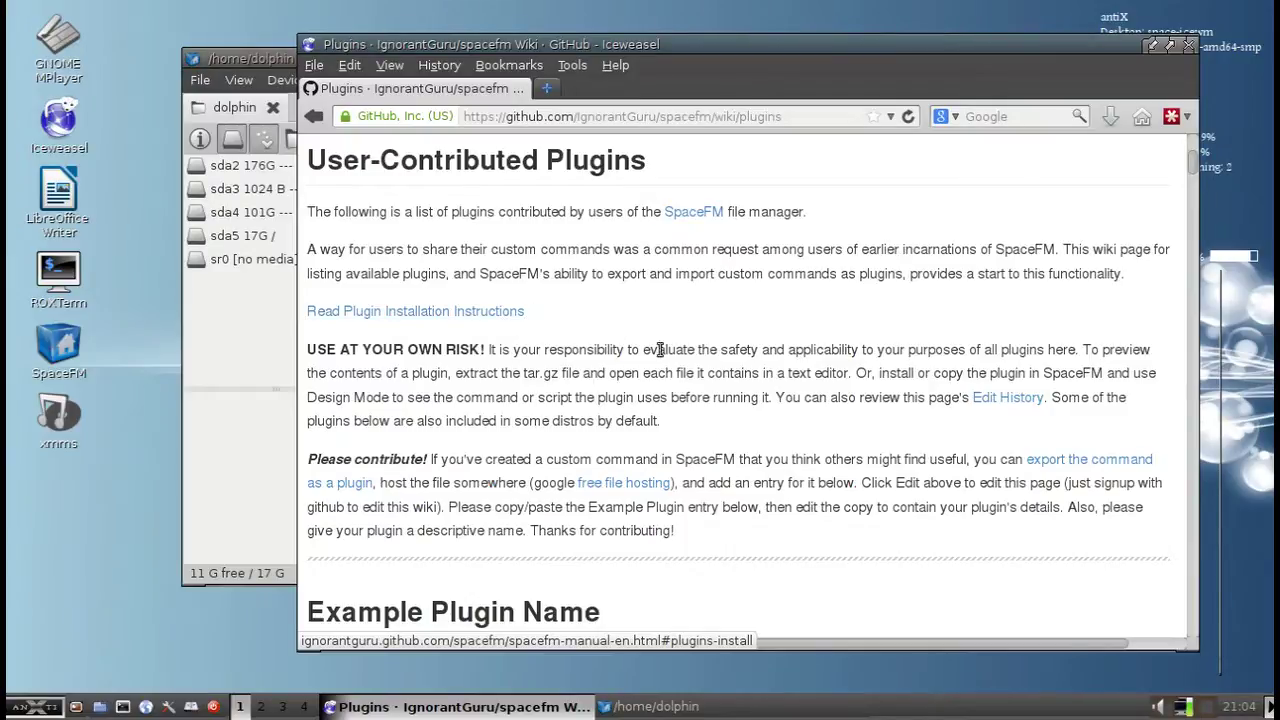
{"action": "scroll", "coordinate": [660, 350], "scroll_direction": "up", "scroll_amount": 4}
{"action": "scroll", "coordinate": [572, 347], "scroll_direction": "up", "scroll_amount": 1}
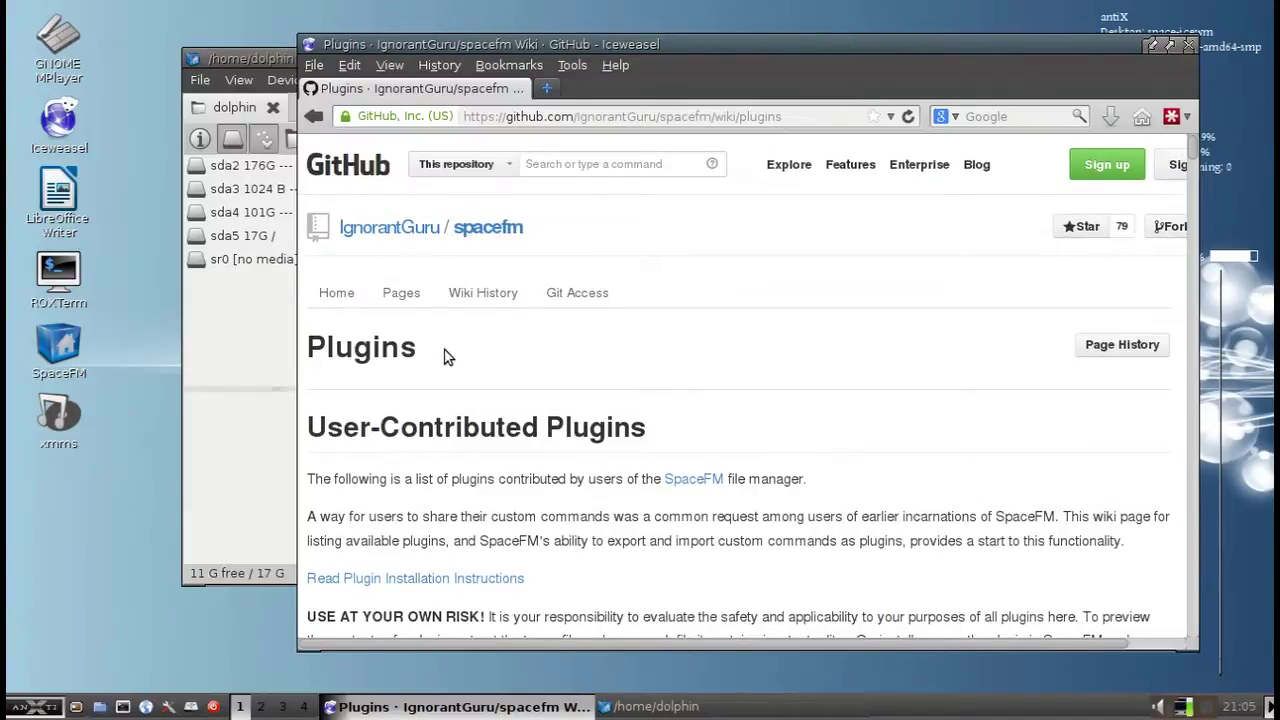
{"action": "scroll", "coordinate": [445, 350], "scroll_direction": "down", "scroll_amount": 3}
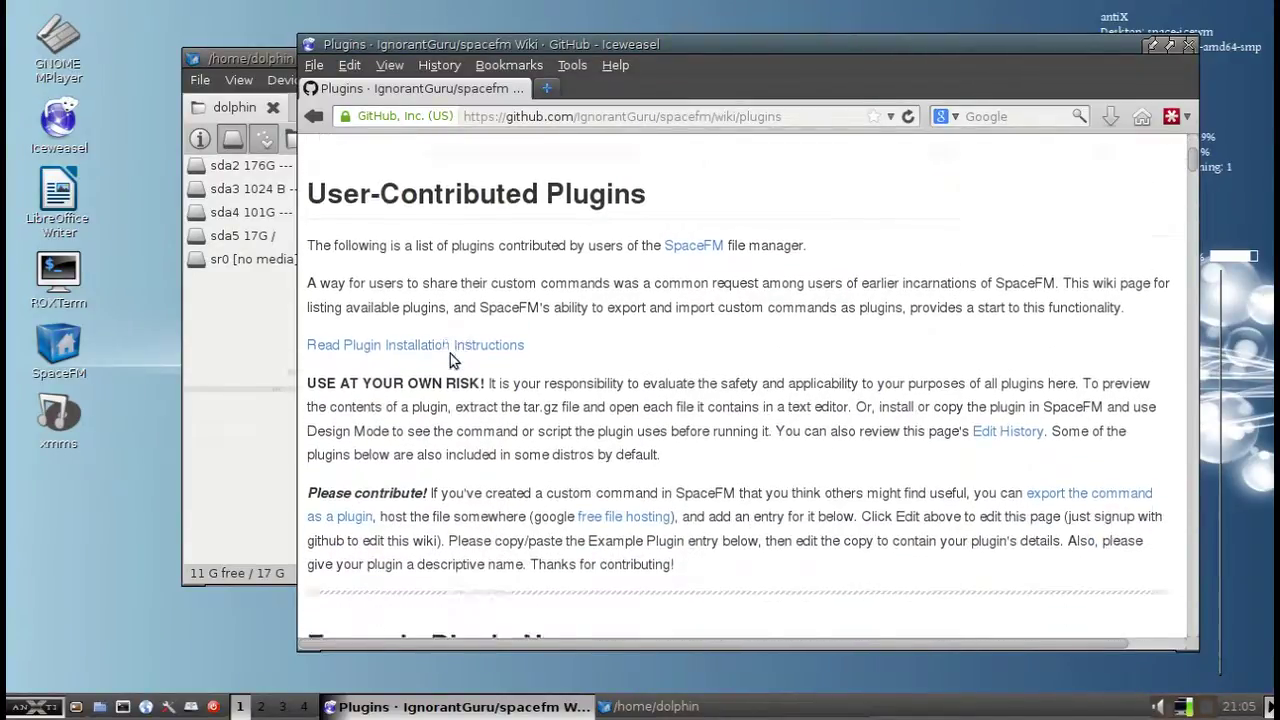
{"action": "scroll", "coordinate": [450, 360], "scroll_direction": "down", "scroll_amount": 6}
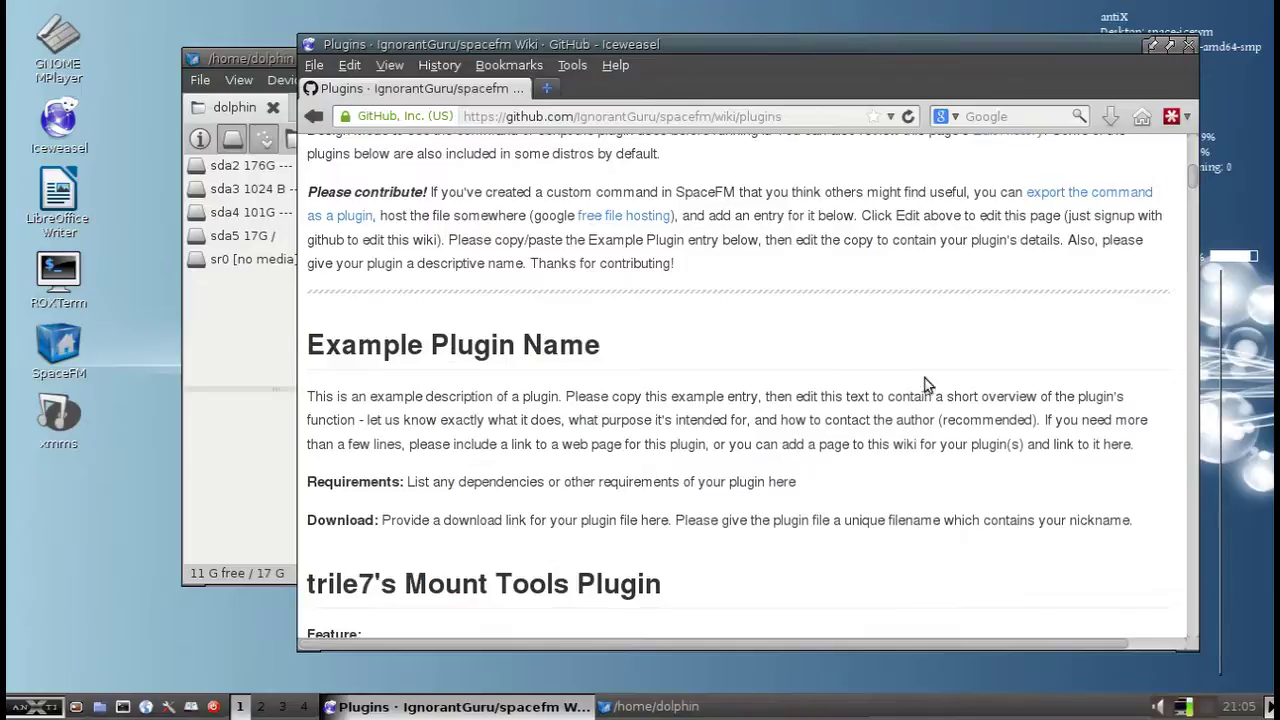
{"action": "scroll", "coordinate": [929, 385], "scroll_direction": "down", "scroll_amount": 1}
{"action": "scroll", "coordinate": [929, 385], "scroll_direction": "down", "scroll_amount": 5}
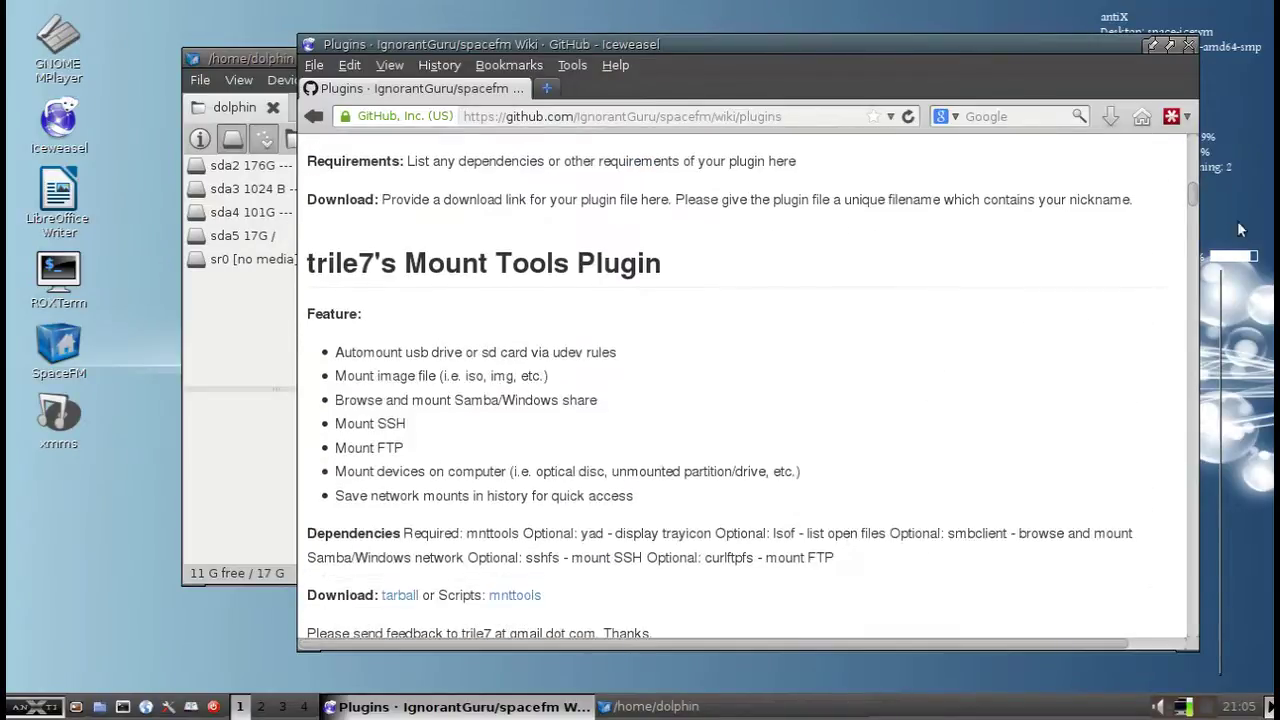
Step: Scroll the wiki down to Keith's Mount SMB/FTP Share GUI and its MountShare download link
{"action": "left_click_drag", "start_coordinate": [1192, 194], "coordinate": [1155, 499]}
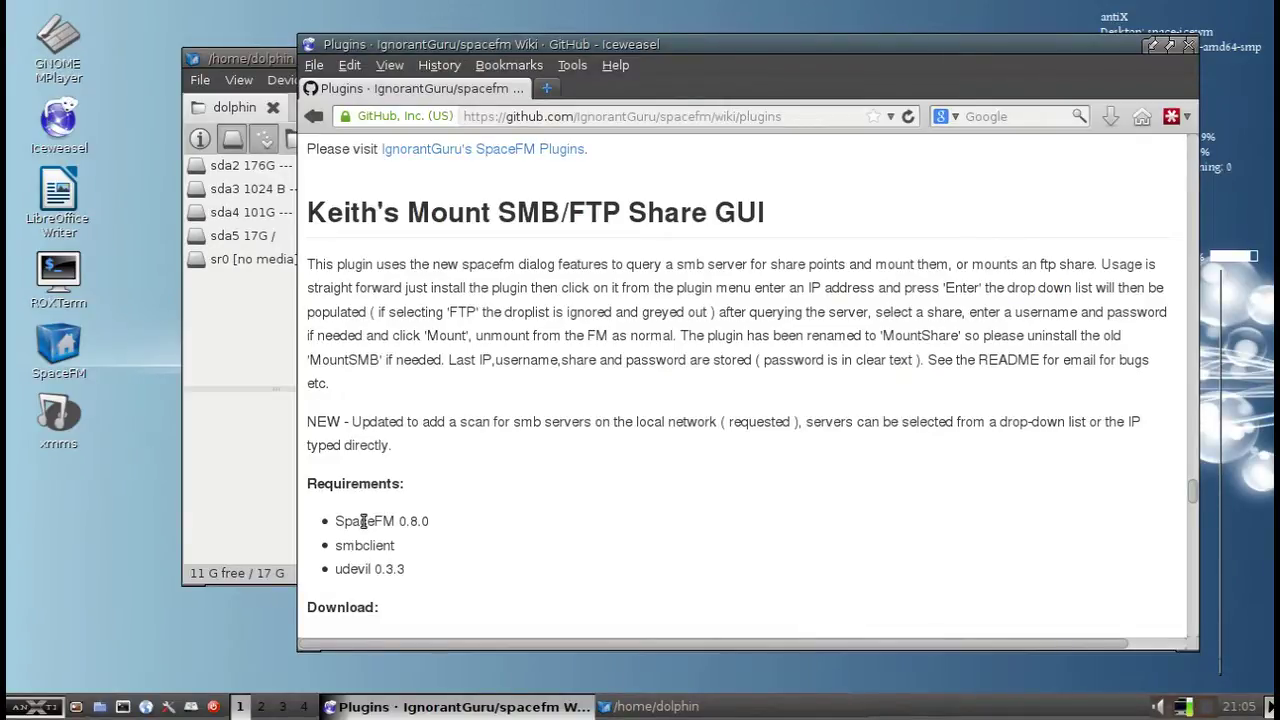
{"action": "scroll", "coordinate": [363, 521], "scroll_direction": "down", "scroll_amount": 3}
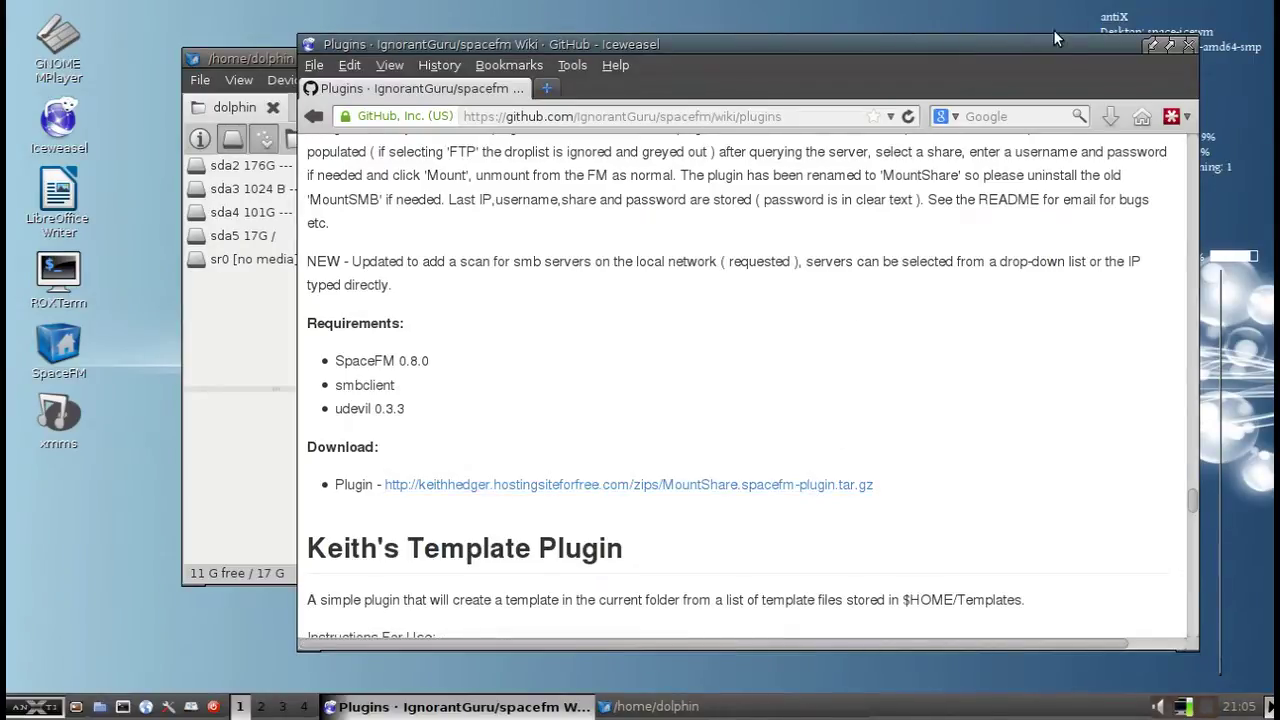
Step: Minimize Iceweasel, select MountShare.spacefm-plugin.tar.gz for plugin install, then cancel
{"action": "left_click", "coordinate": [1153, 44]}
{"action": "left_click", "coordinate": [437, 79]}
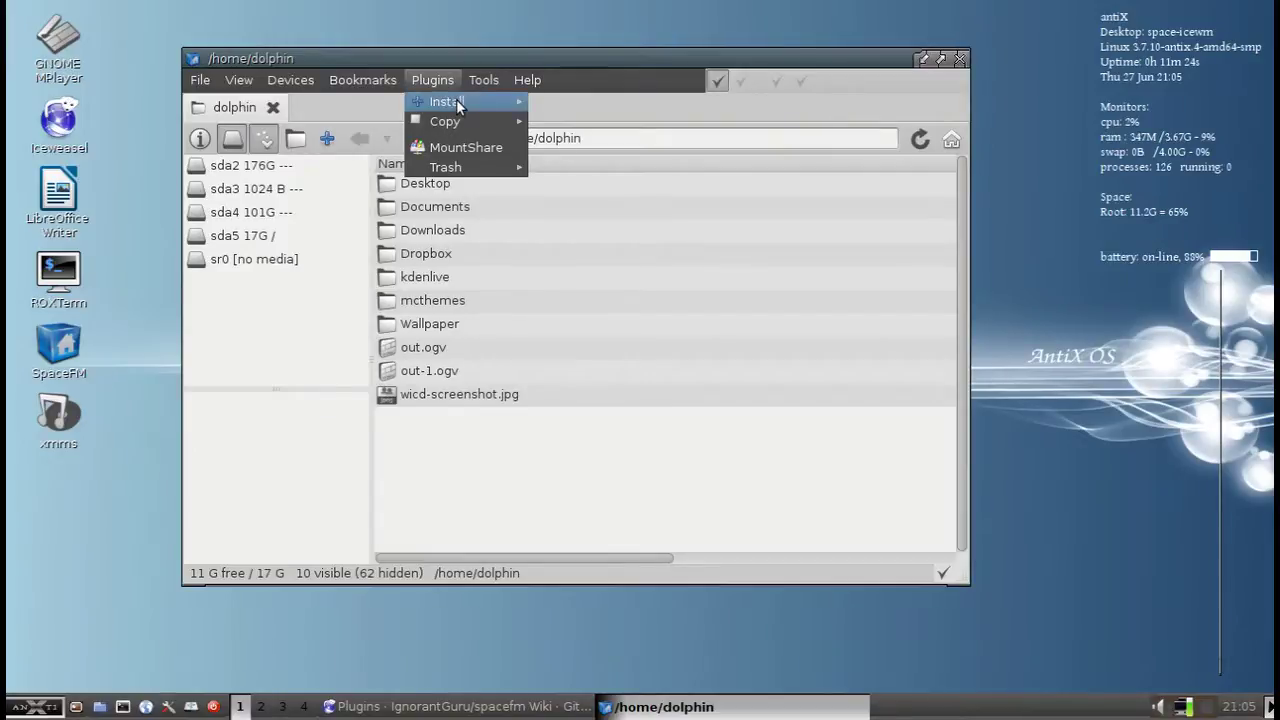
{"action": "mouse_move", "coordinate": [465, 102]}
{"action": "left_click", "coordinate": [562, 101]}
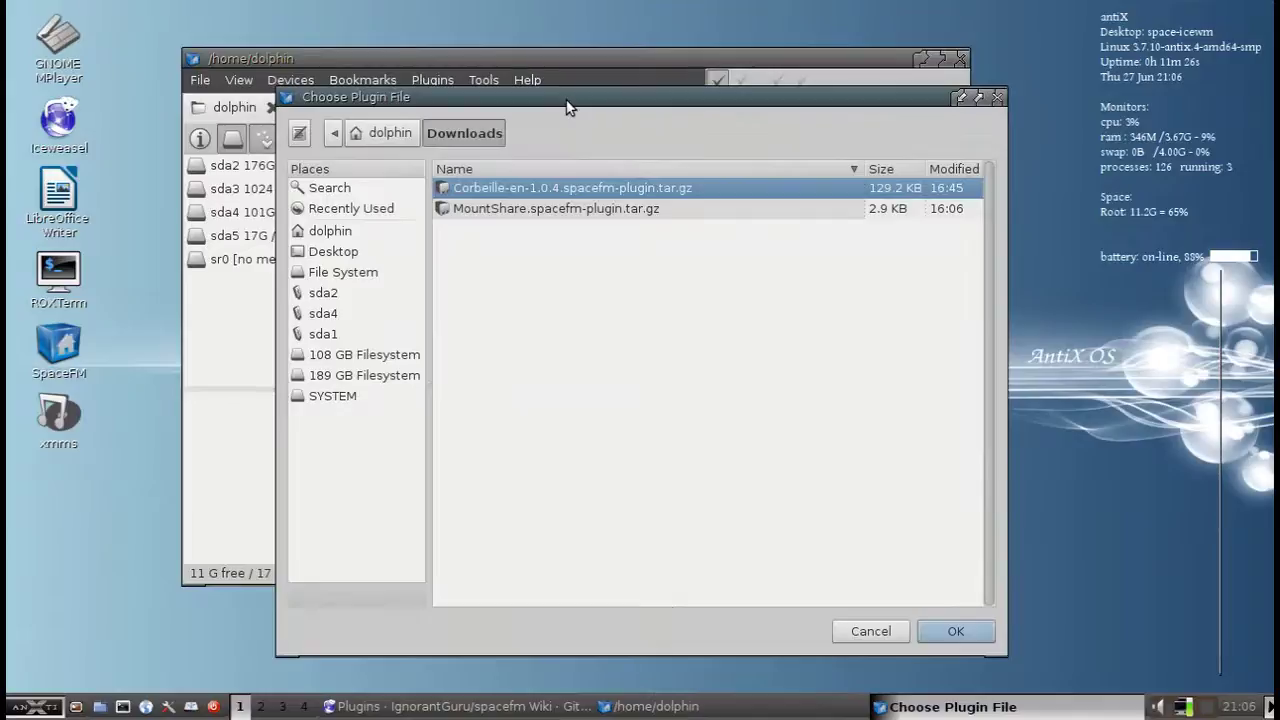
{"action": "left_click", "coordinate": [517, 213]}
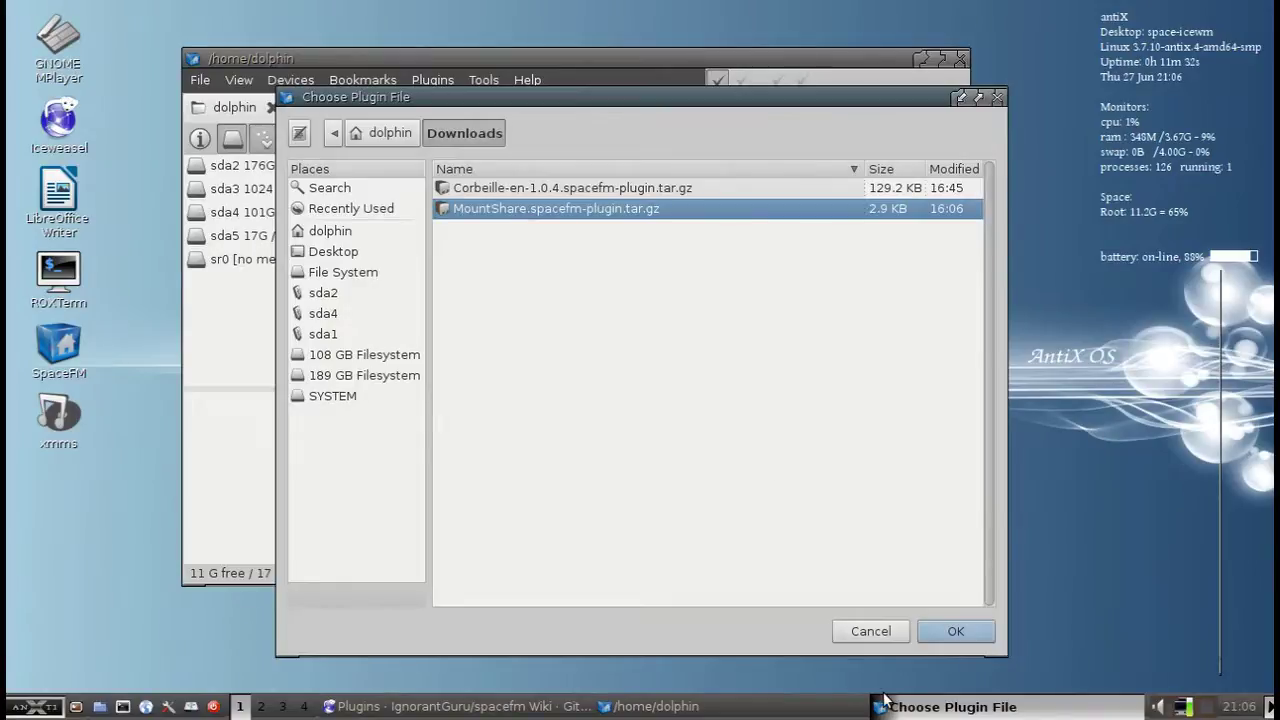
{"action": "left_click", "coordinate": [866, 632]}
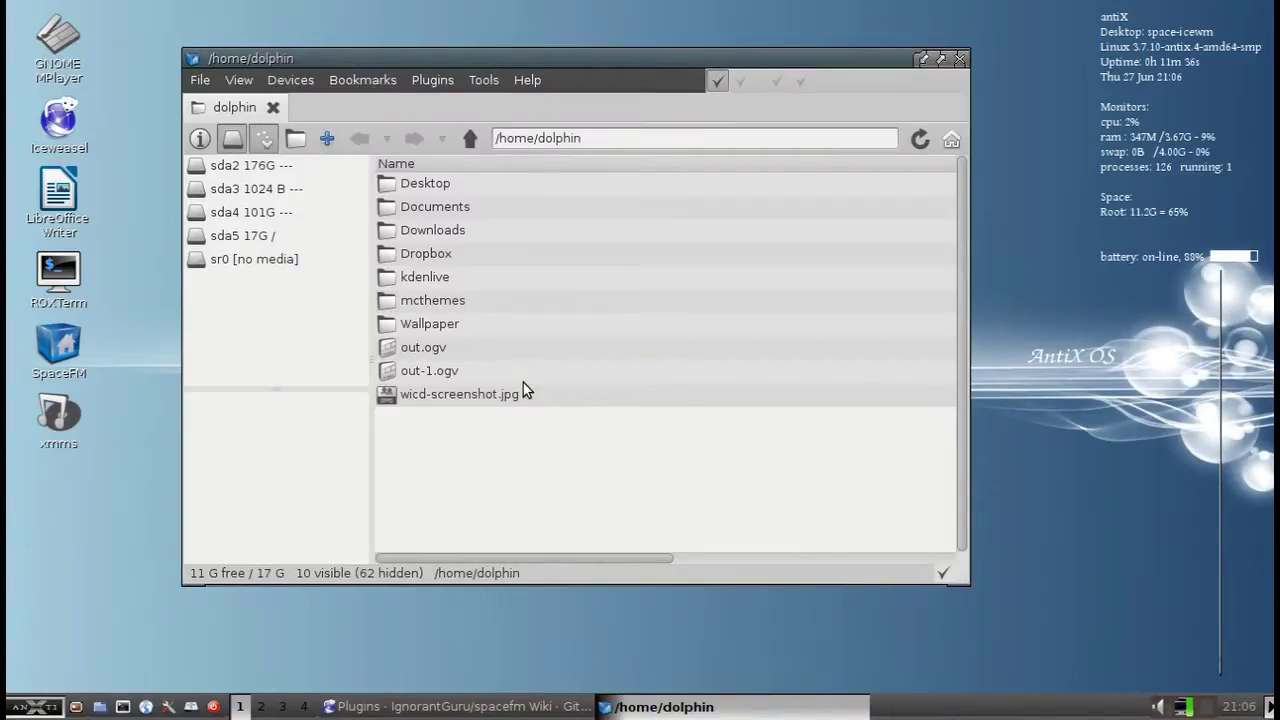
Step: Launch the MountShare plugin, set connection type to SMB, and scan for hosts
{"action": "left_click", "coordinate": [435, 84]}
{"action": "mouse_move", "coordinate": [446, 167]}
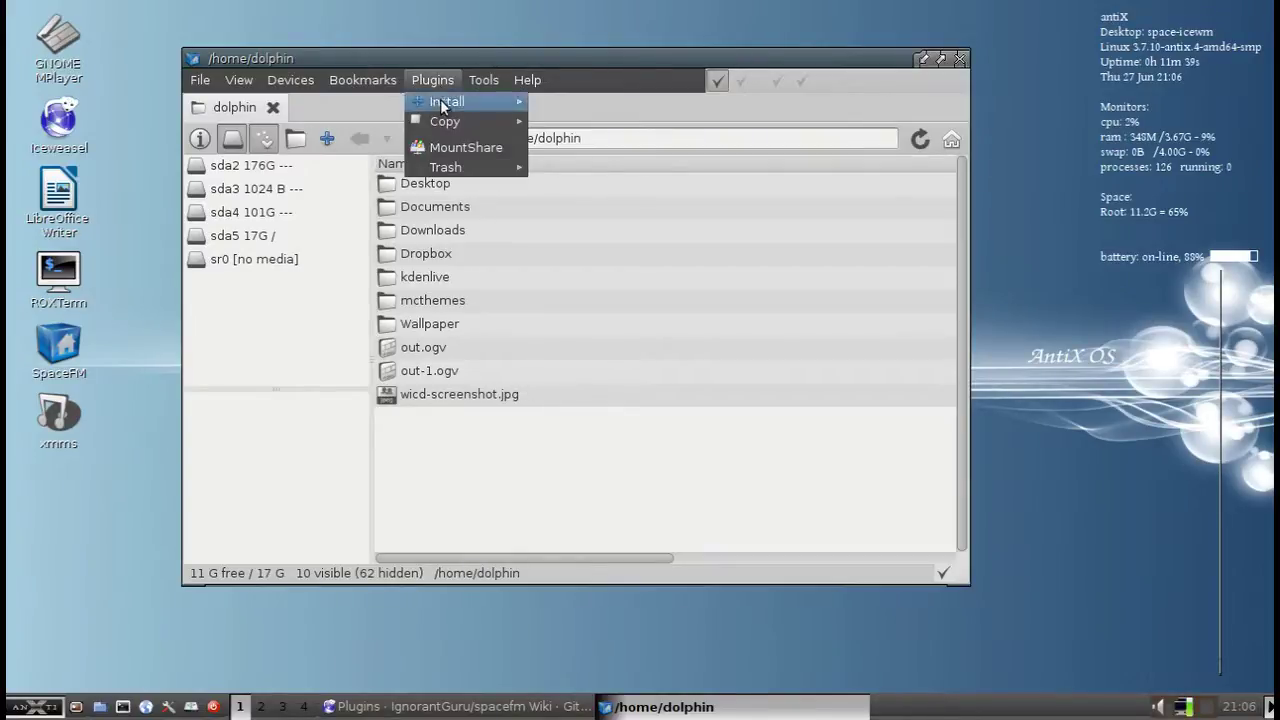
{"action": "left_click", "coordinate": [463, 148]}
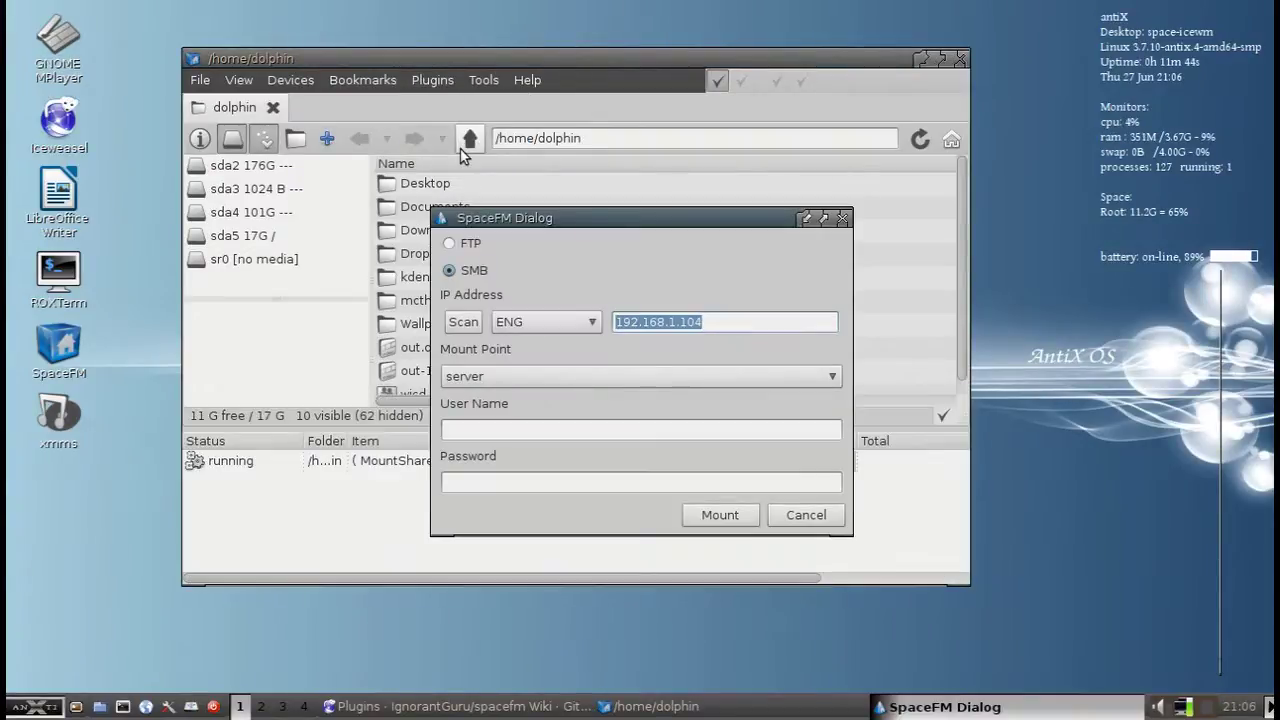
{"action": "left_click", "coordinate": [449, 244]}
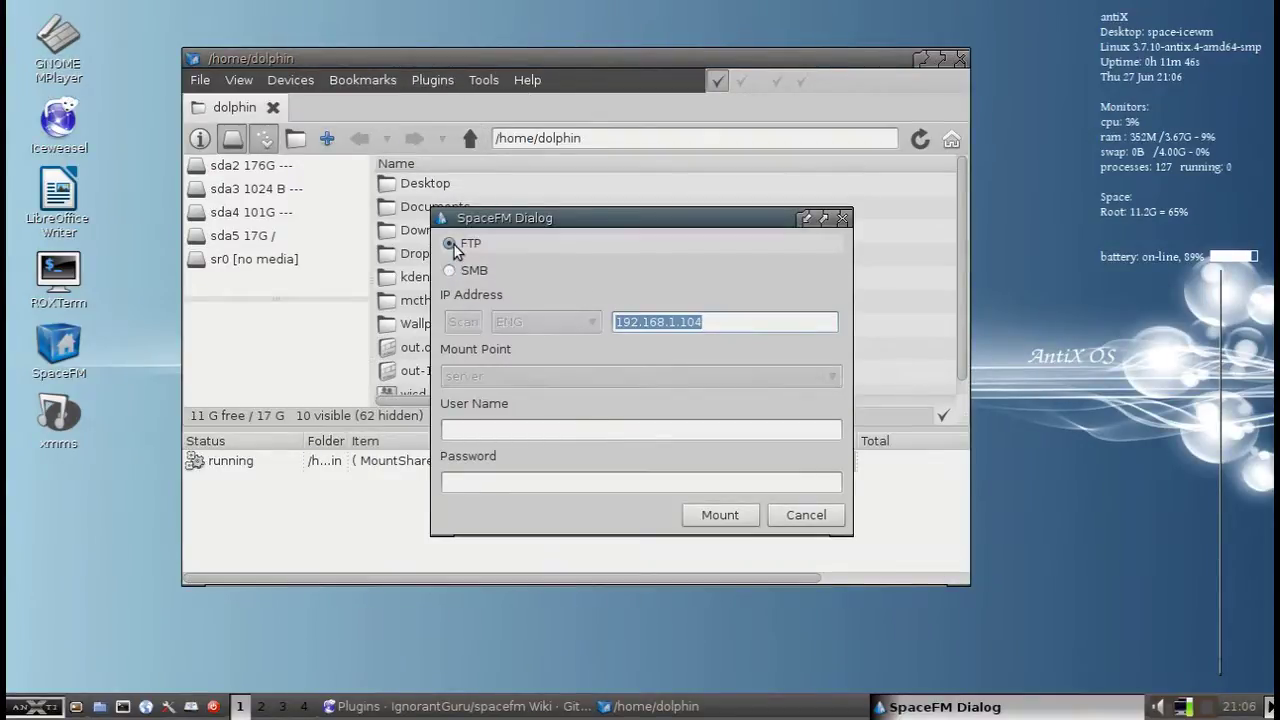
{"action": "left_click", "coordinate": [478, 271]}
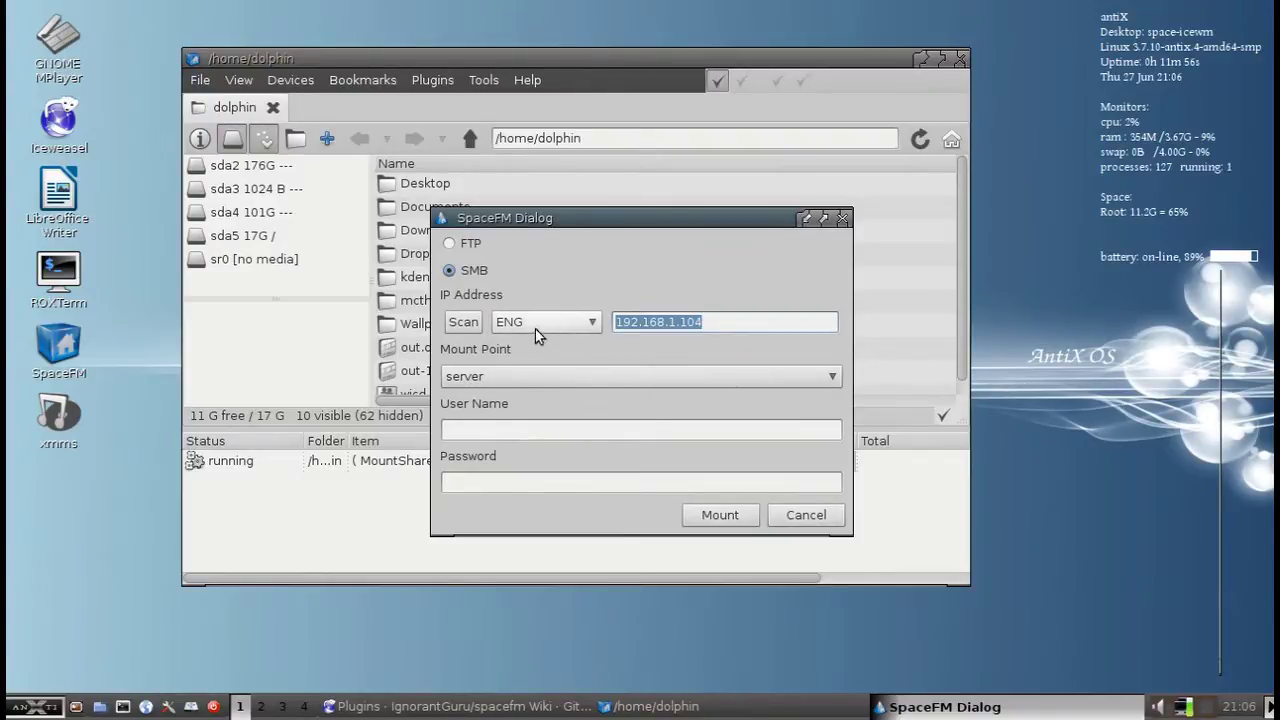
{"action": "left_click", "coordinate": [465, 325]}
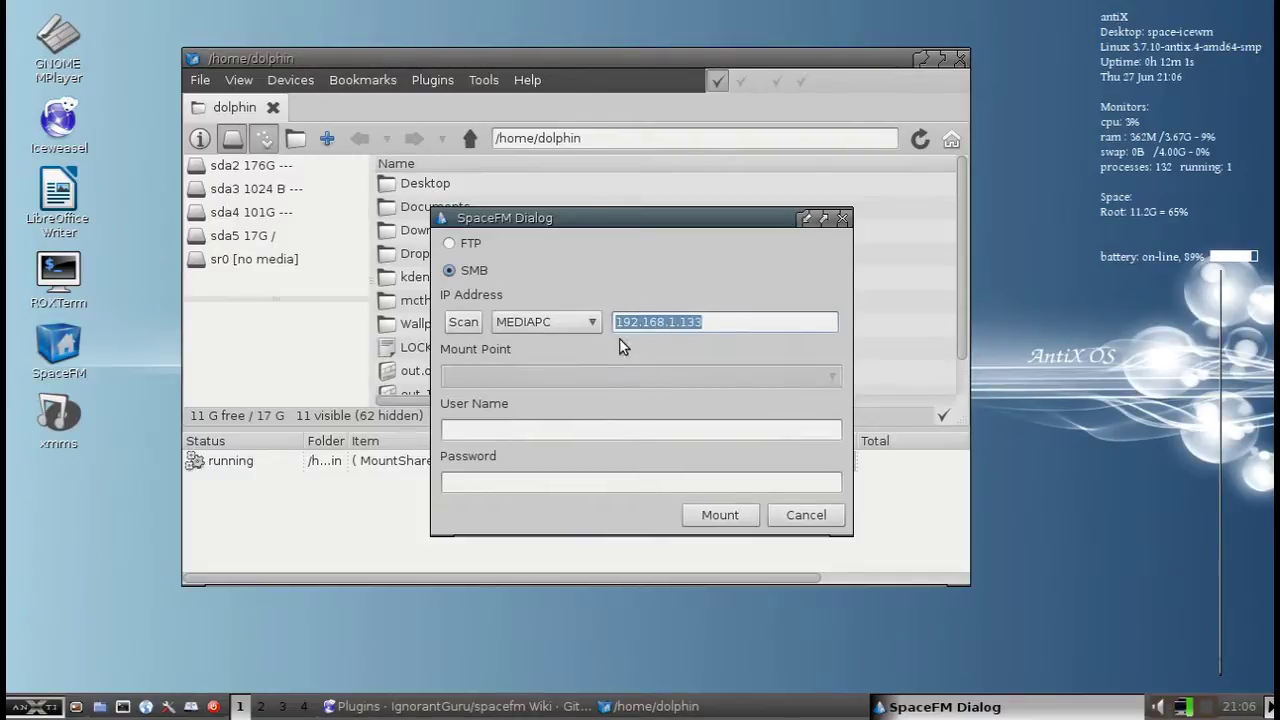
Step: Choose host MEDIAPC (192.168.1.133) and the media share as mount point
{"action": "left_click", "coordinate": [594, 326]}
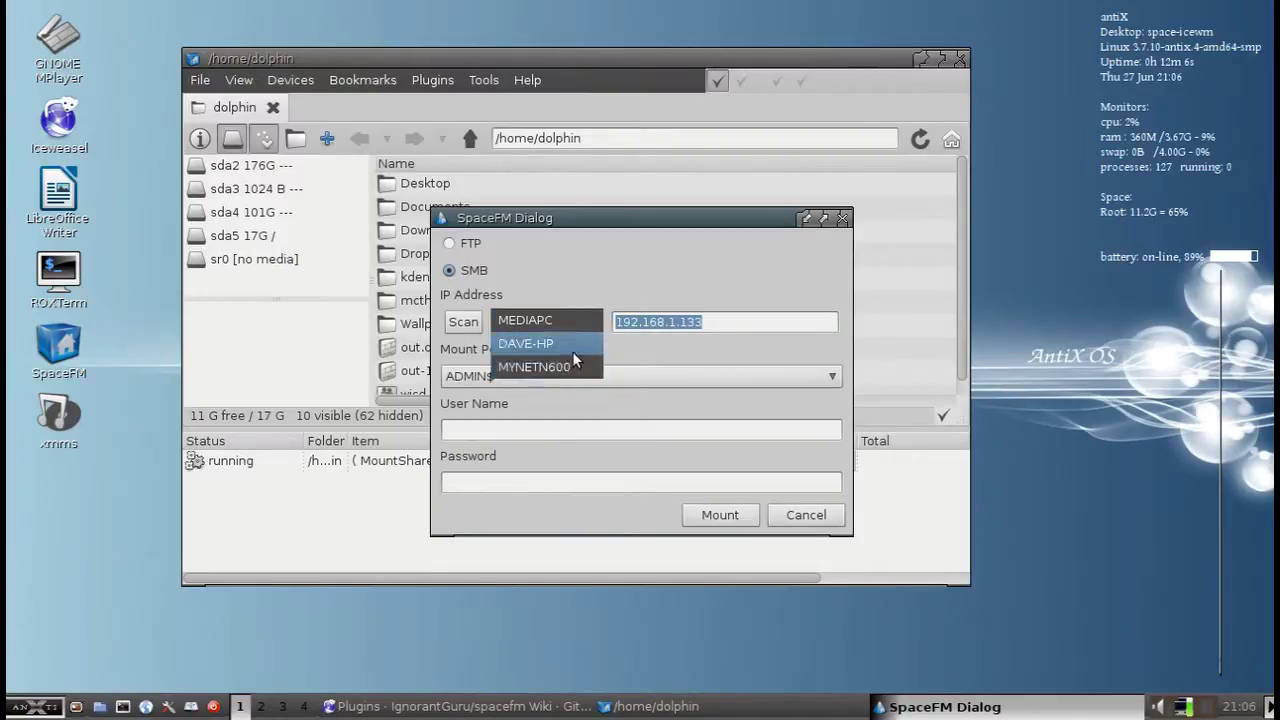
{"action": "left_click", "coordinate": [555, 344]}
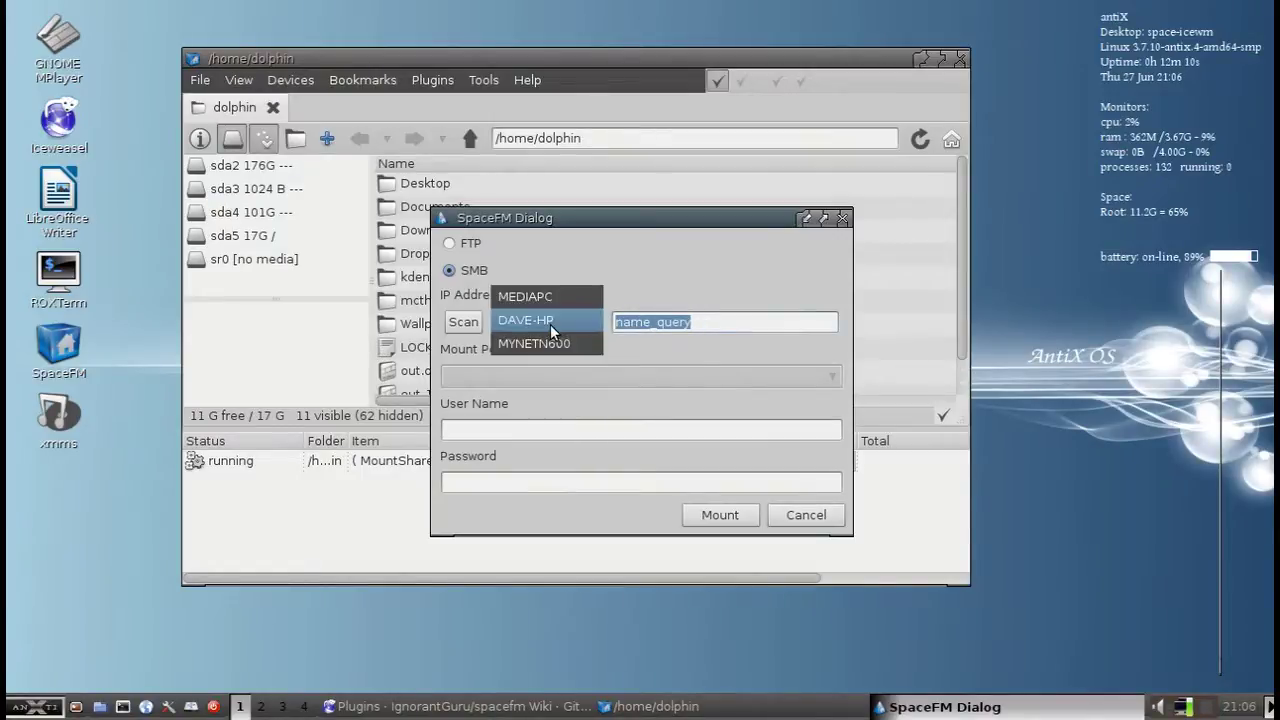
{"action": "left_click", "coordinate": [550, 324]}
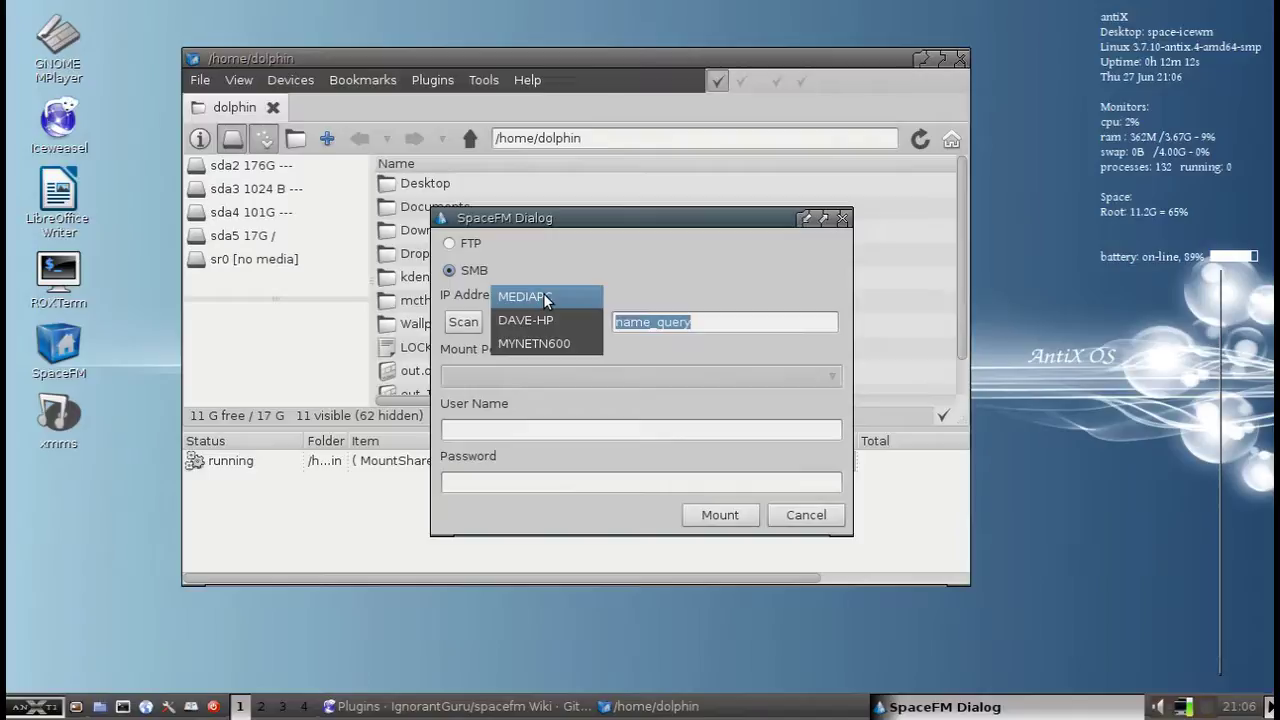
{"action": "left_click", "coordinate": [543, 295]}
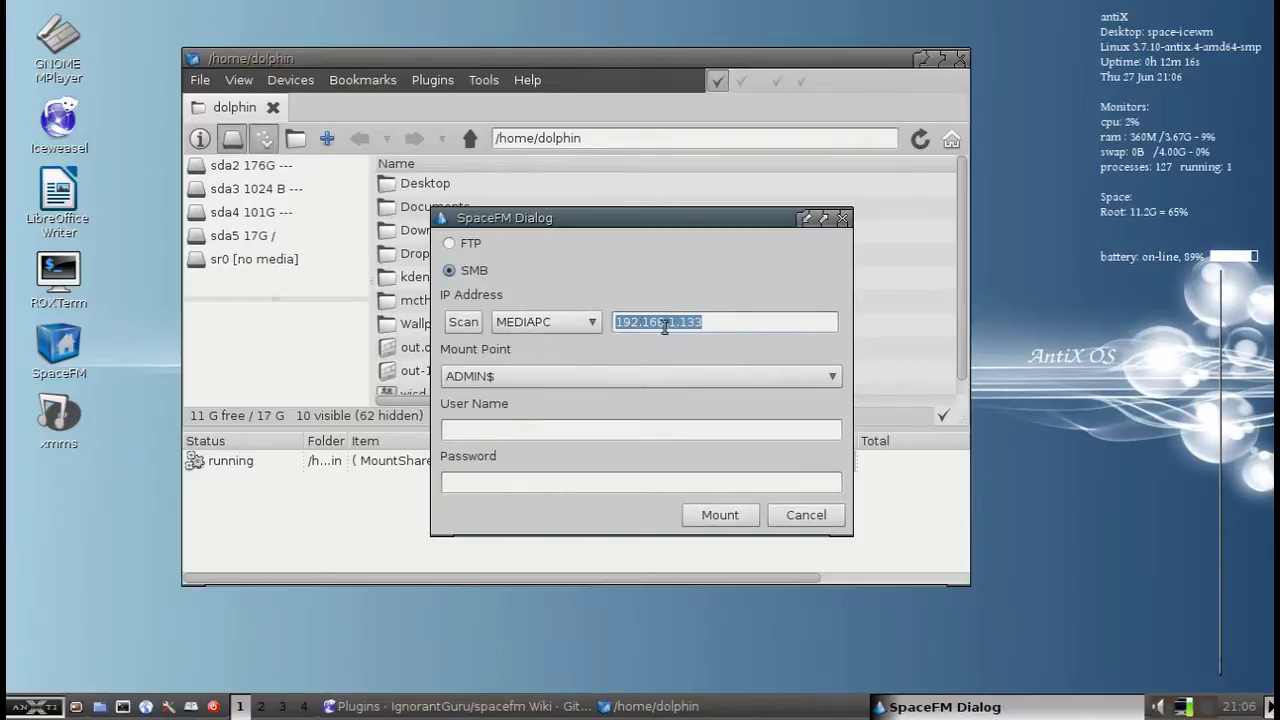
{"action": "left_click", "coordinate": [541, 376]}
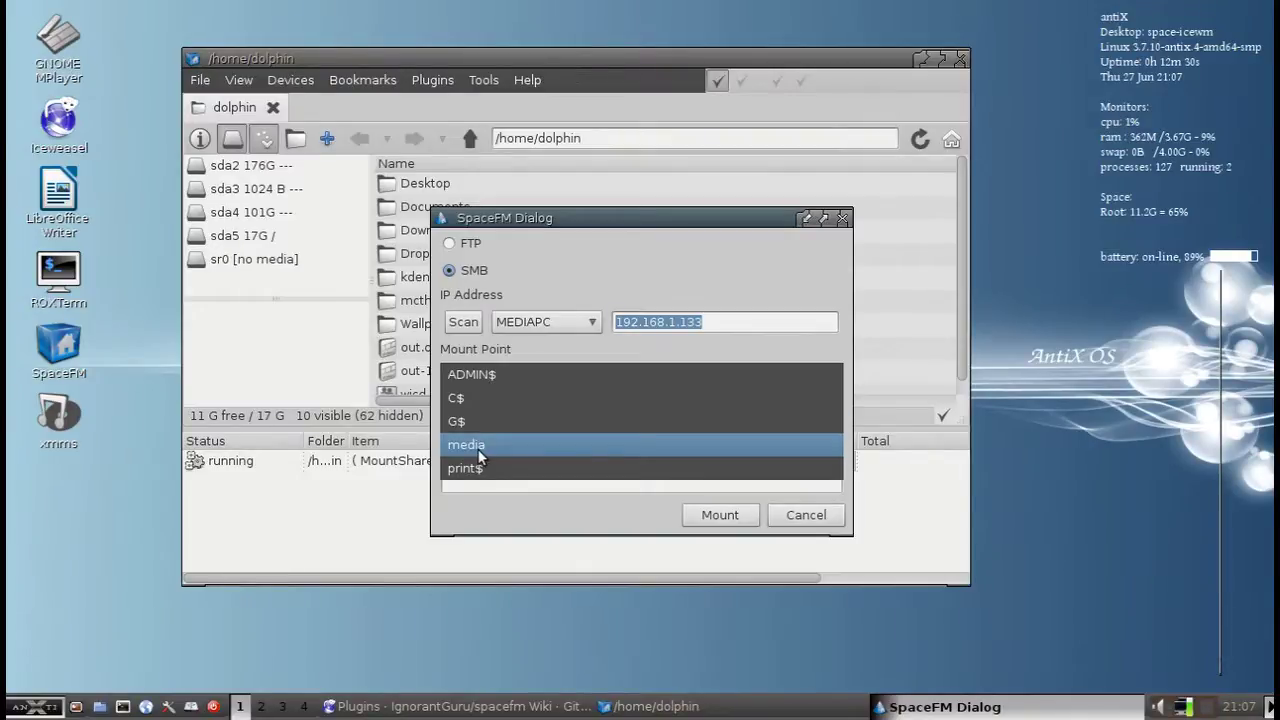
{"action": "left_click", "coordinate": [478, 449]}
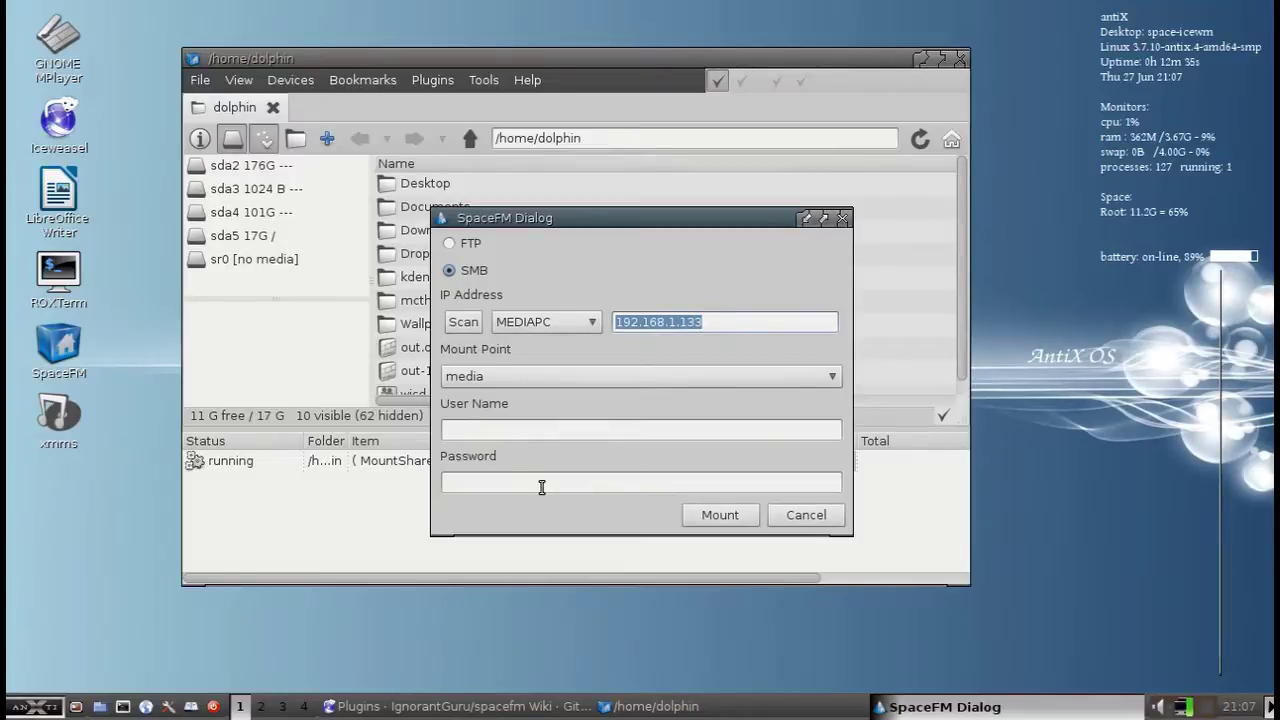
Step: Mount the MEDIAPC media share, open it in a tab, then unmount it
{"action": "left_click", "coordinate": [716, 515]}
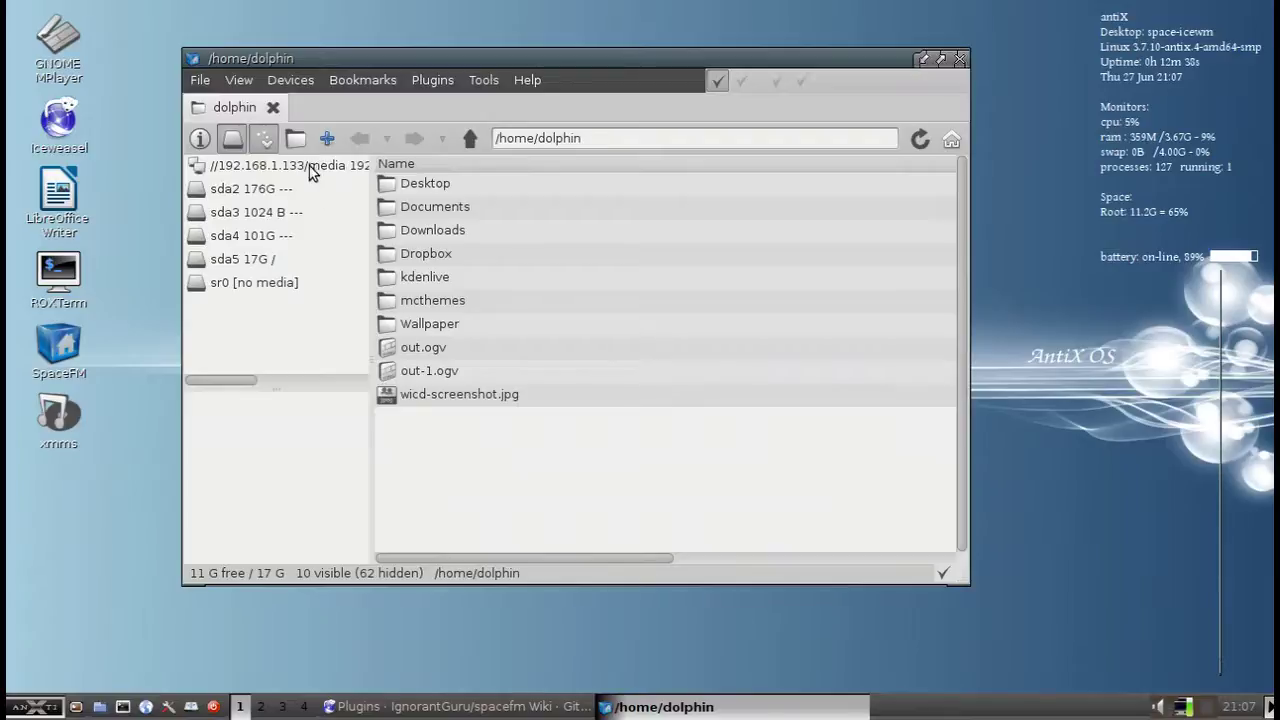
{"action": "left_click", "coordinate": [308, 165]}
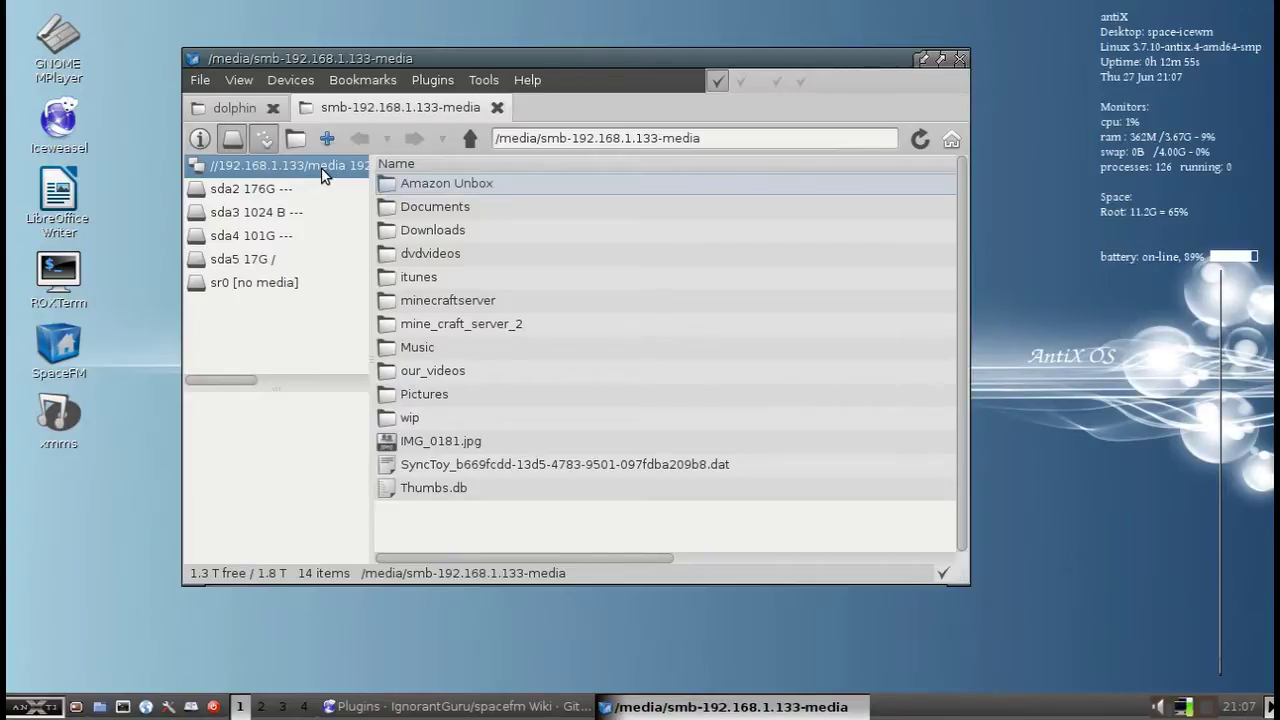
{"action": "right_click", "coordinate": [321, 174]}
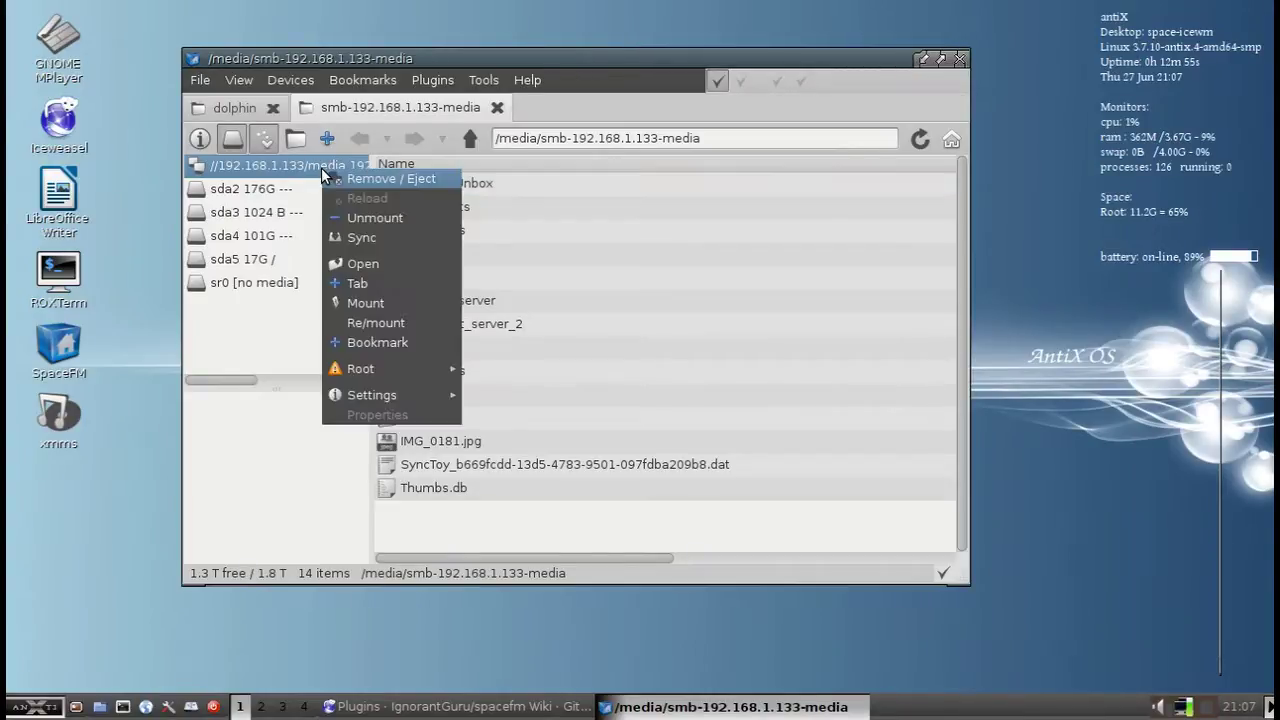
{"action": "left_click", "coordinate": [363, 229]}
Step: Remount the media share through MountShare and open it in a new tab
{"action": "left_click", "coordinate": [432, 80]}
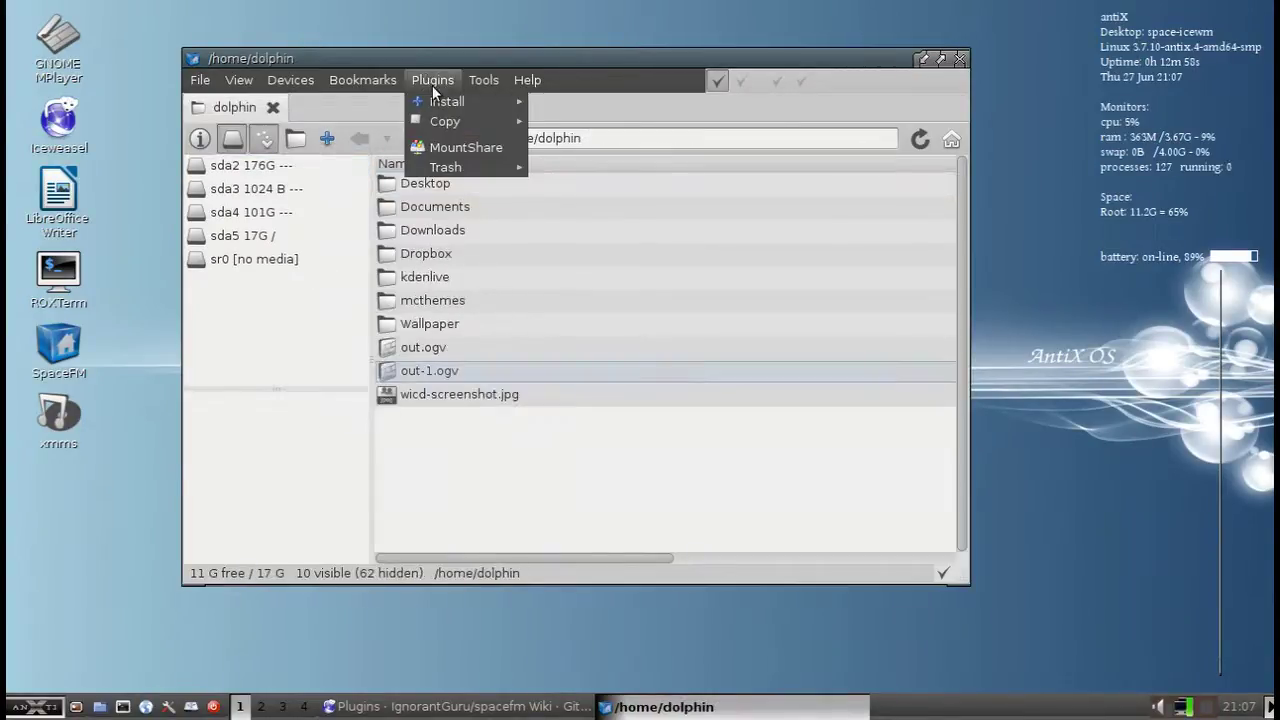
{"action": "left_click", "coordinate": [457, 148]}
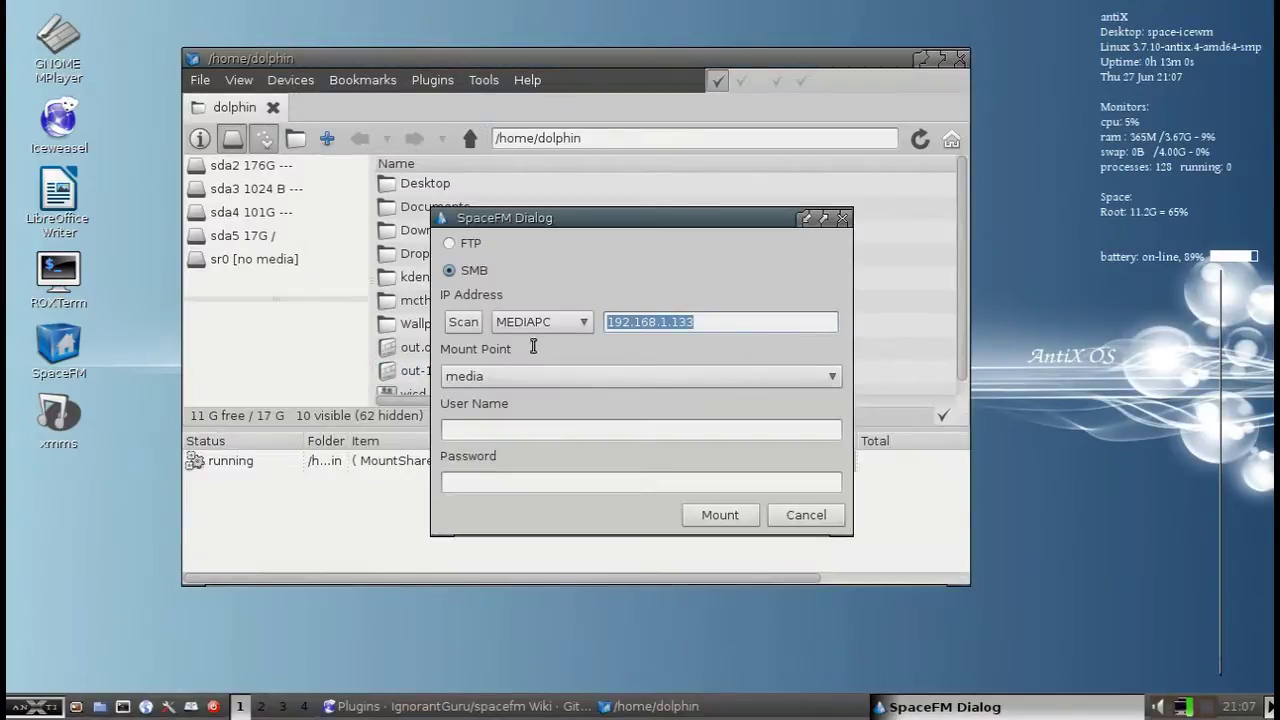
{"action": "left_click", "coordinate": [733, 516]}
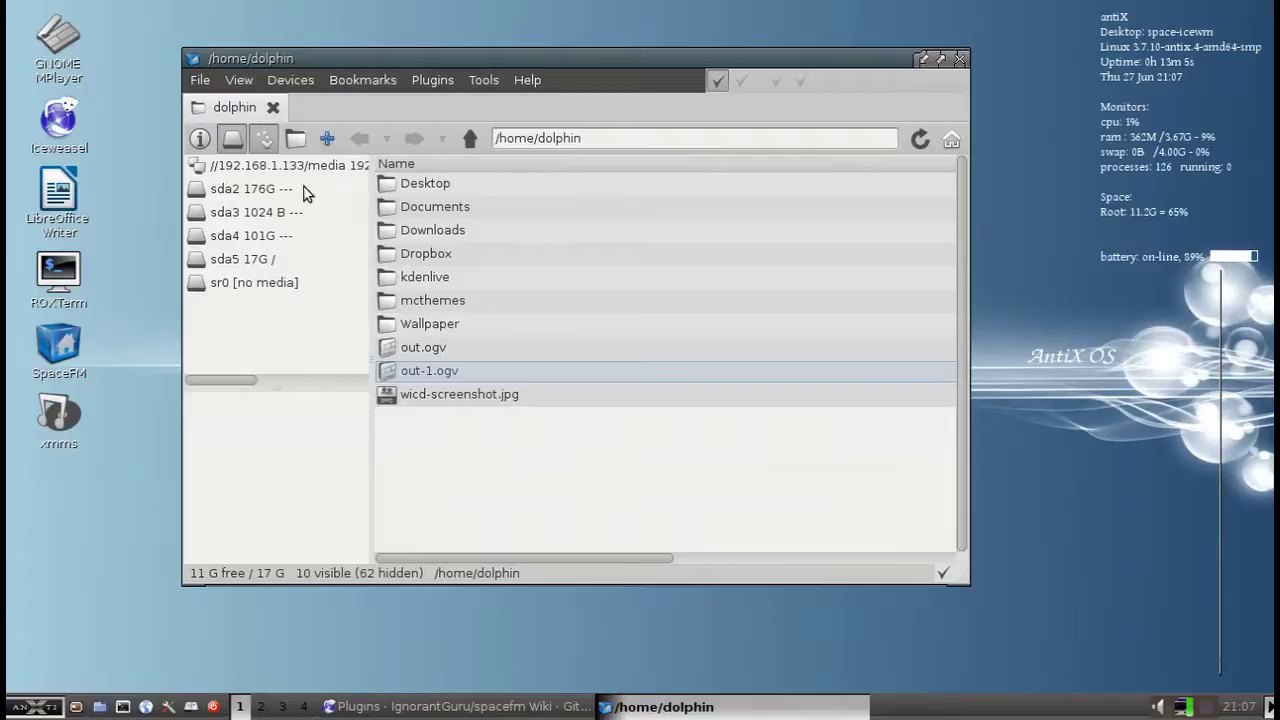
{"action": "left_click", "coordinate": [292, 166]}
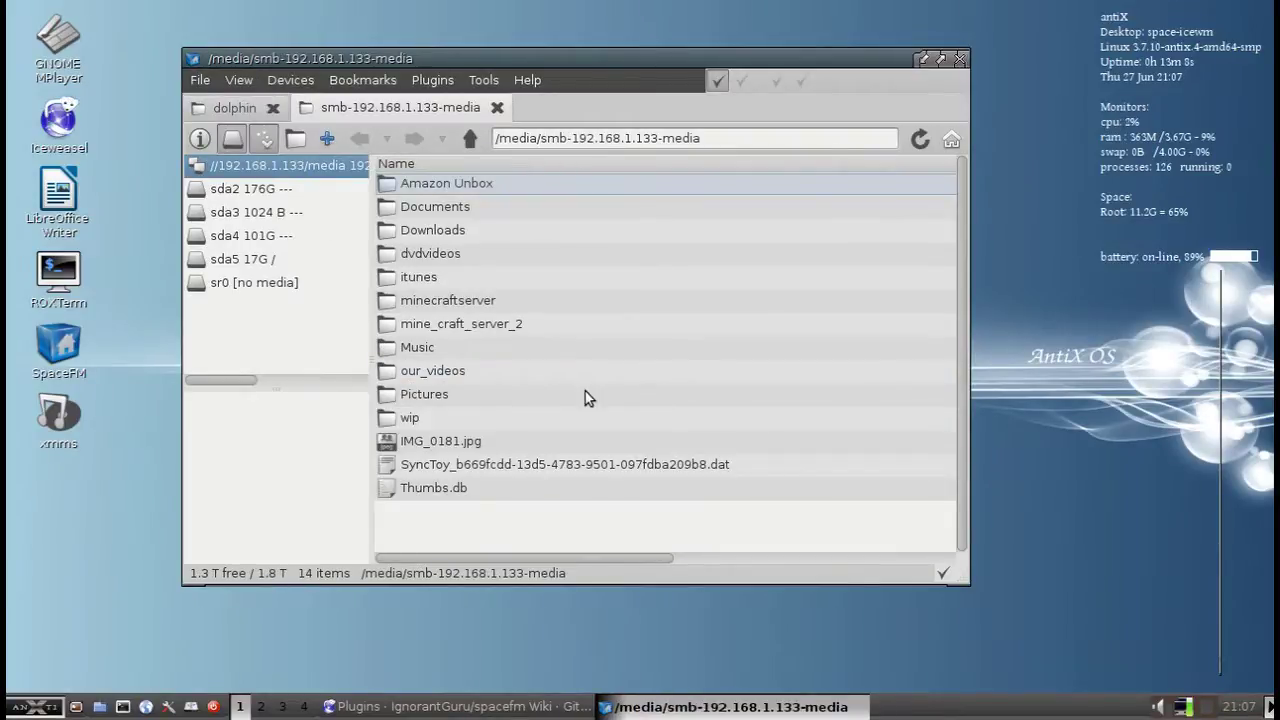
Step: Add a smb-192.168.1.133-media bookmark for the open share folder
{"action": "right_click", "coordinate": [265, 416]}
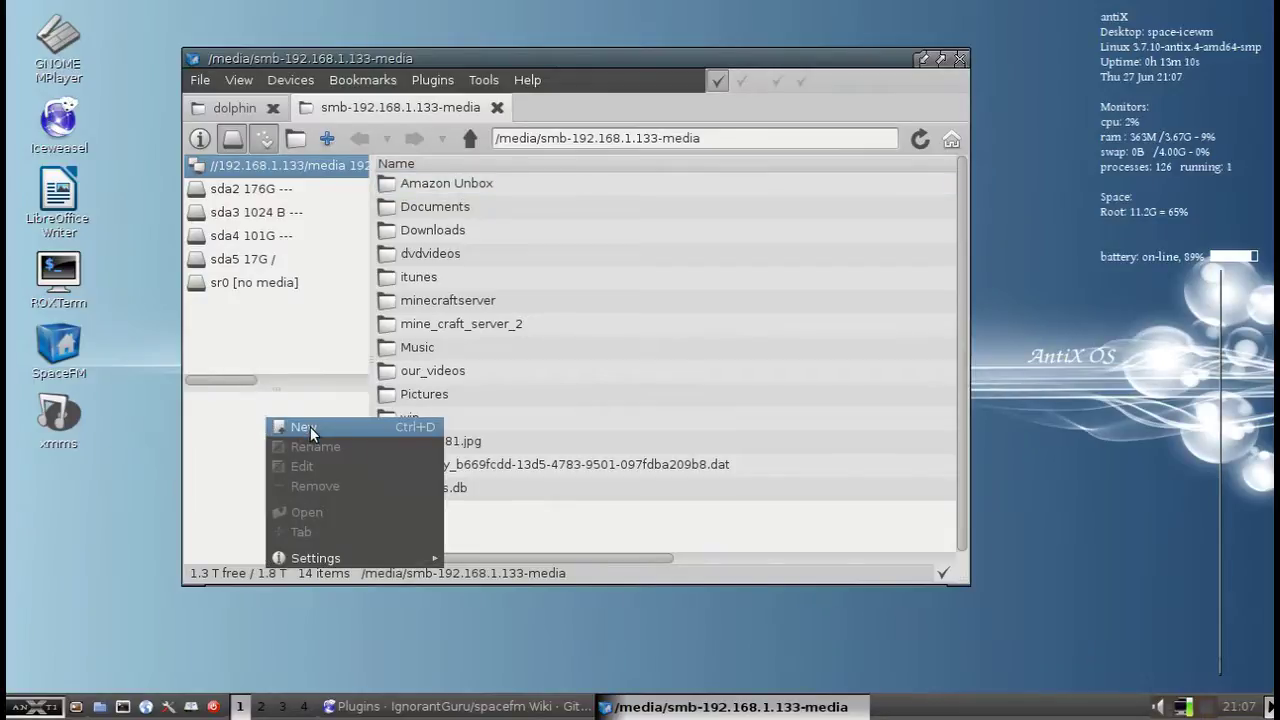
{"action": "left_click", "coordinate": [310, 426]}
{"action": "left_click", "coordinate": [285, 405]}
{"action": "right_click", "coordinate": [285, 405]}
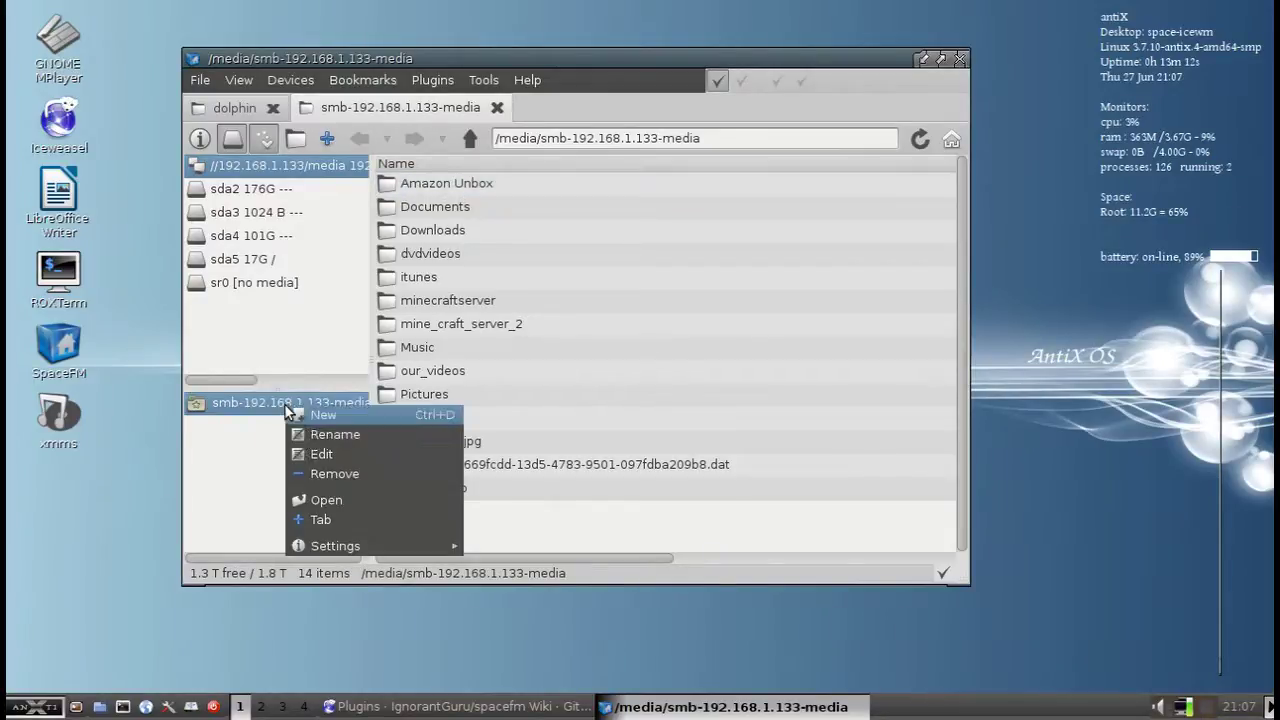
Step: Change the bookmark's location to smb://192.168.1.133/media
{"action": "left_click", "coordinate": [321, 454]}
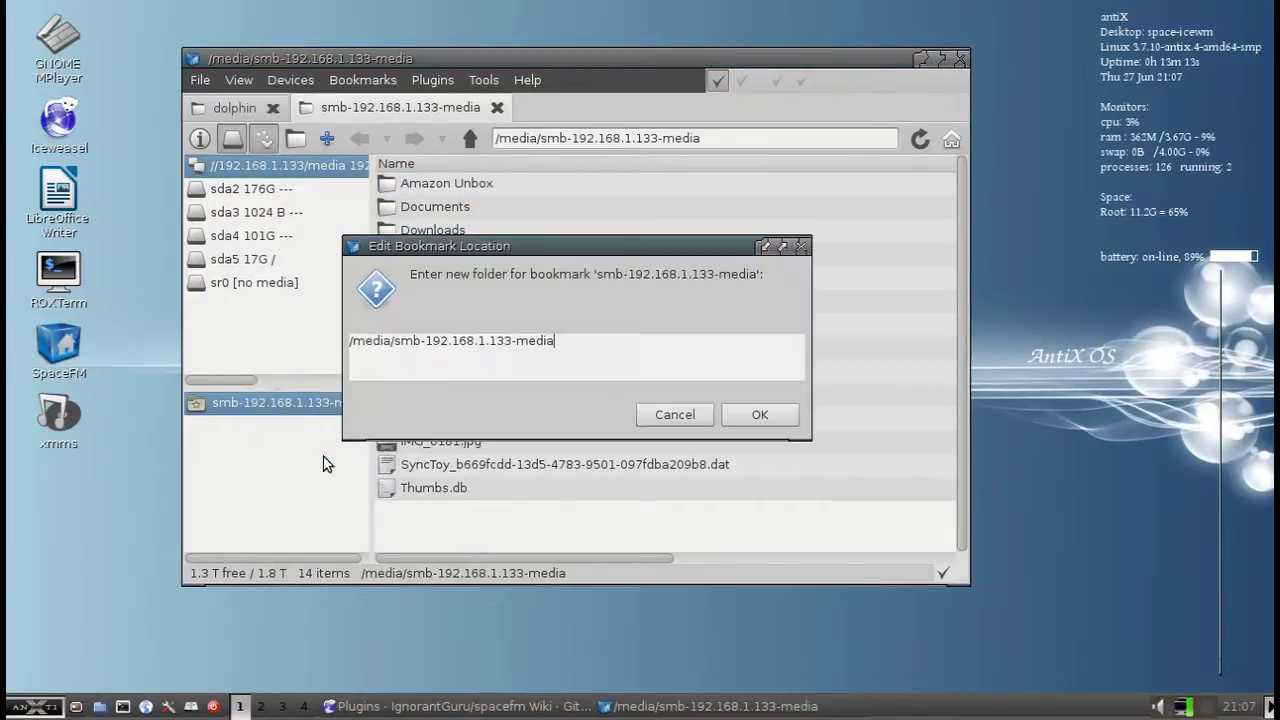
{"action": "triple_click", "coordinate": [396, 341]}
{"action": "left_click", "coordinate": [386, 353]}
{"action": "left_click_drag", "start_coordinate": [396, 341], "coordinate": [343, 340]}
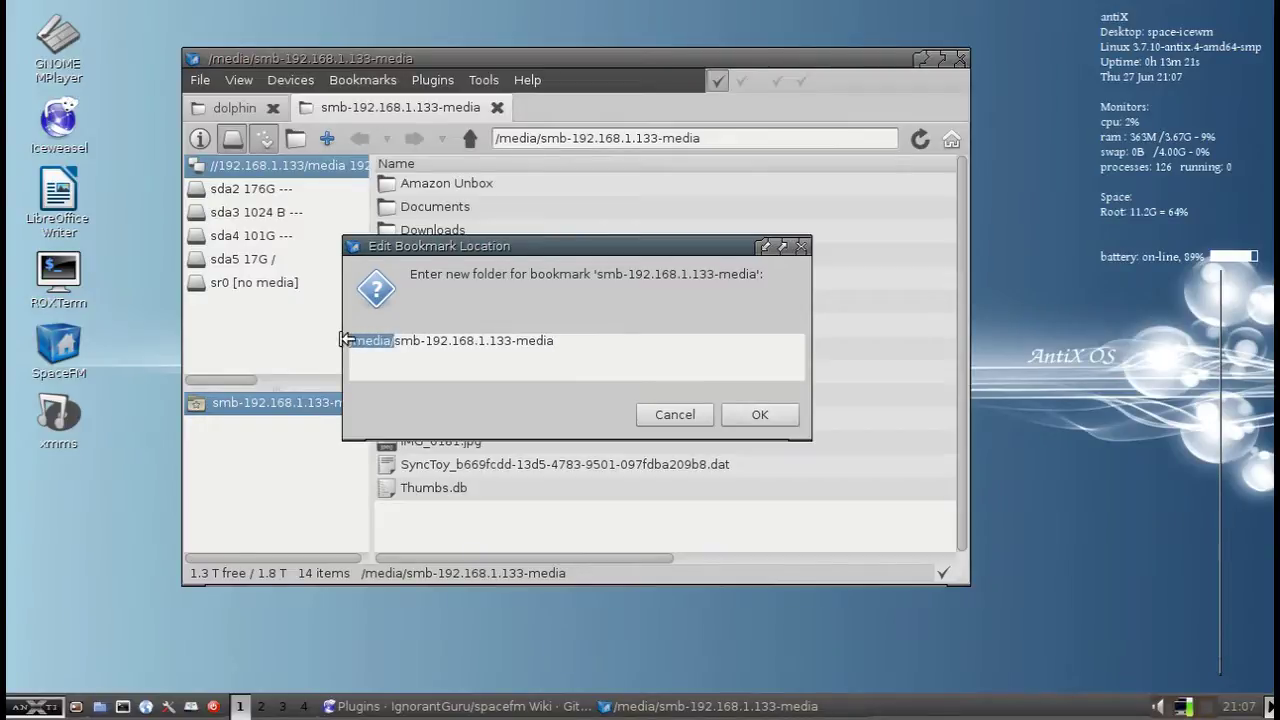
{"action": "type", "text": "smb"}
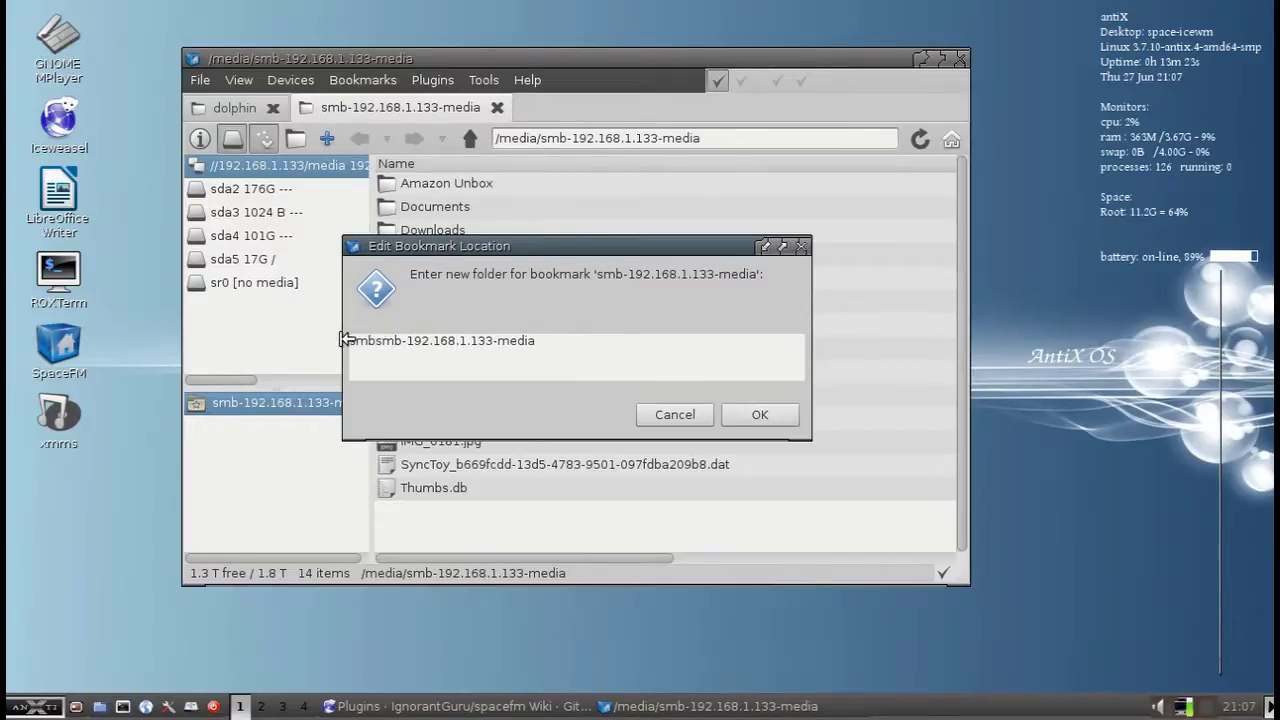
{"action": "type", "text": ":"}
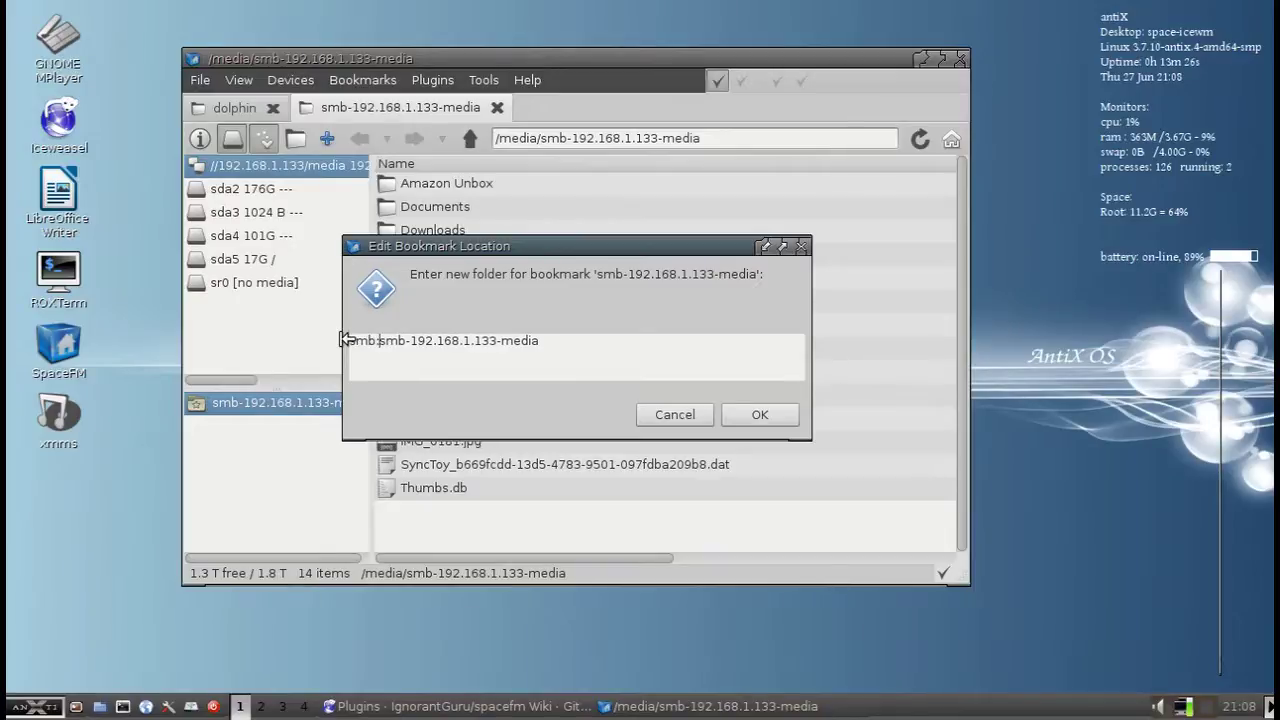
{"action": "type", "text": "//"}
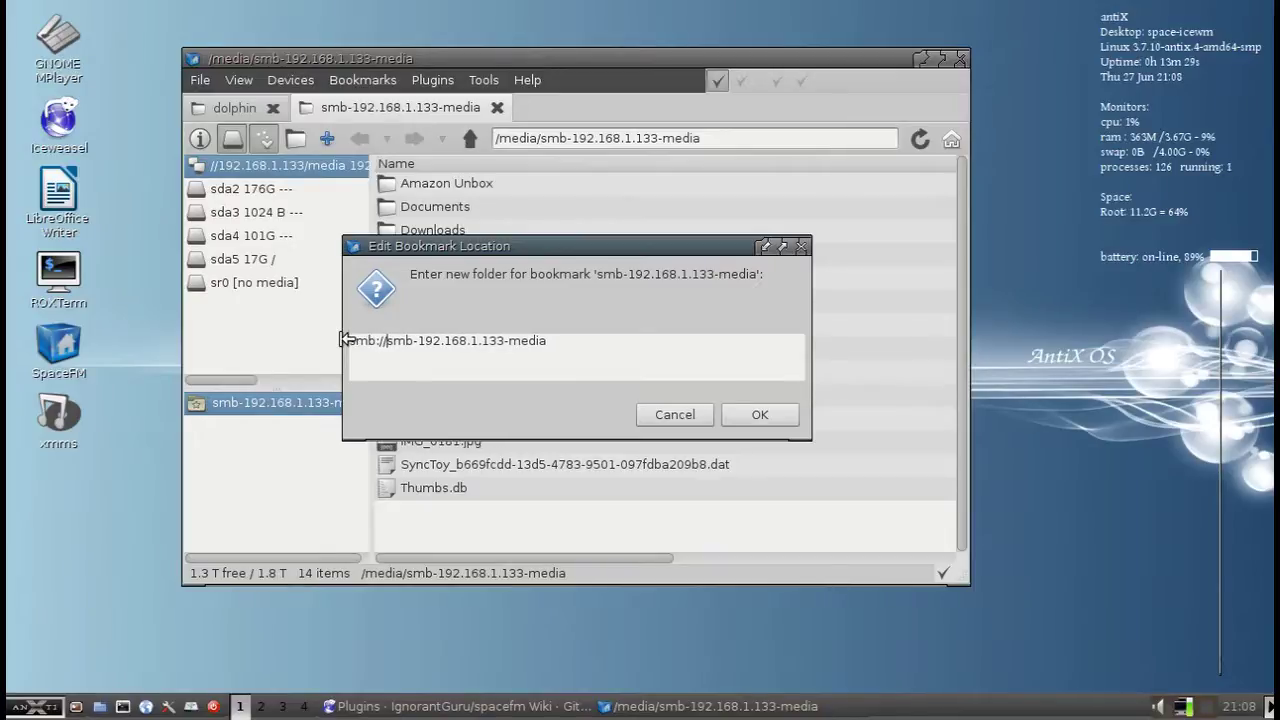
{"action": "type", "text": "192.168.1.1"}
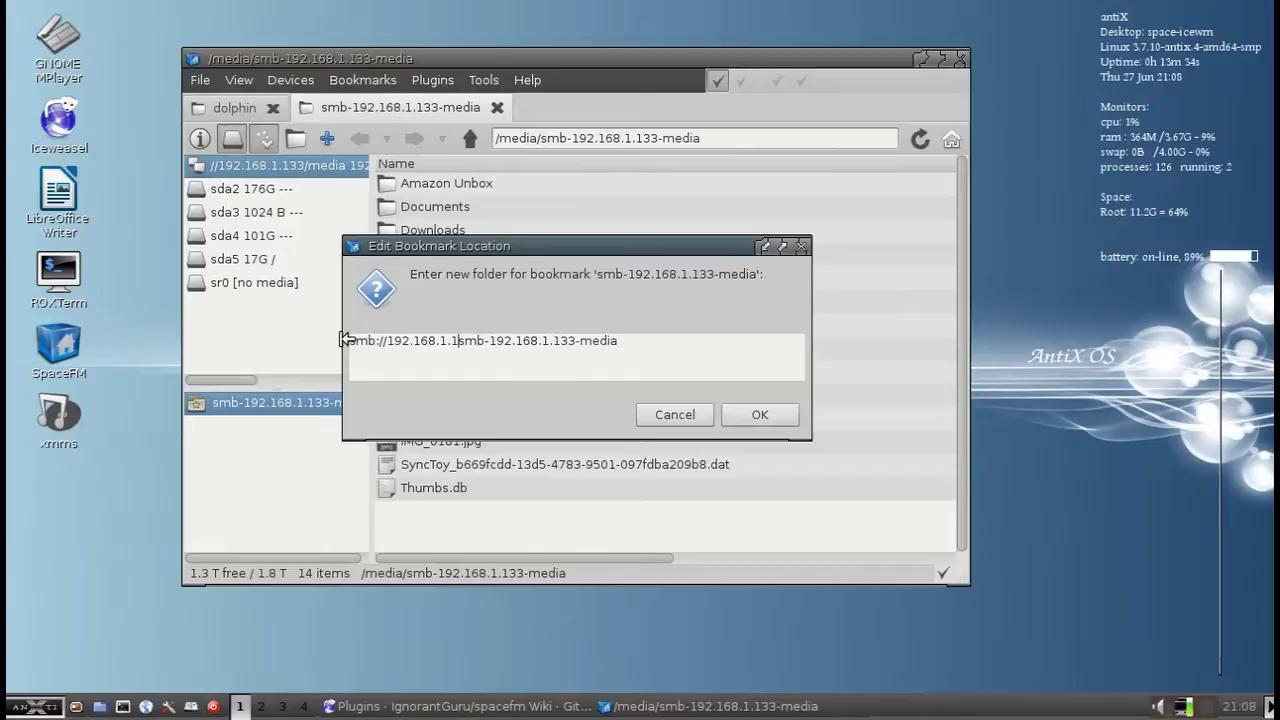
{"action": "type", "text": "33/"}
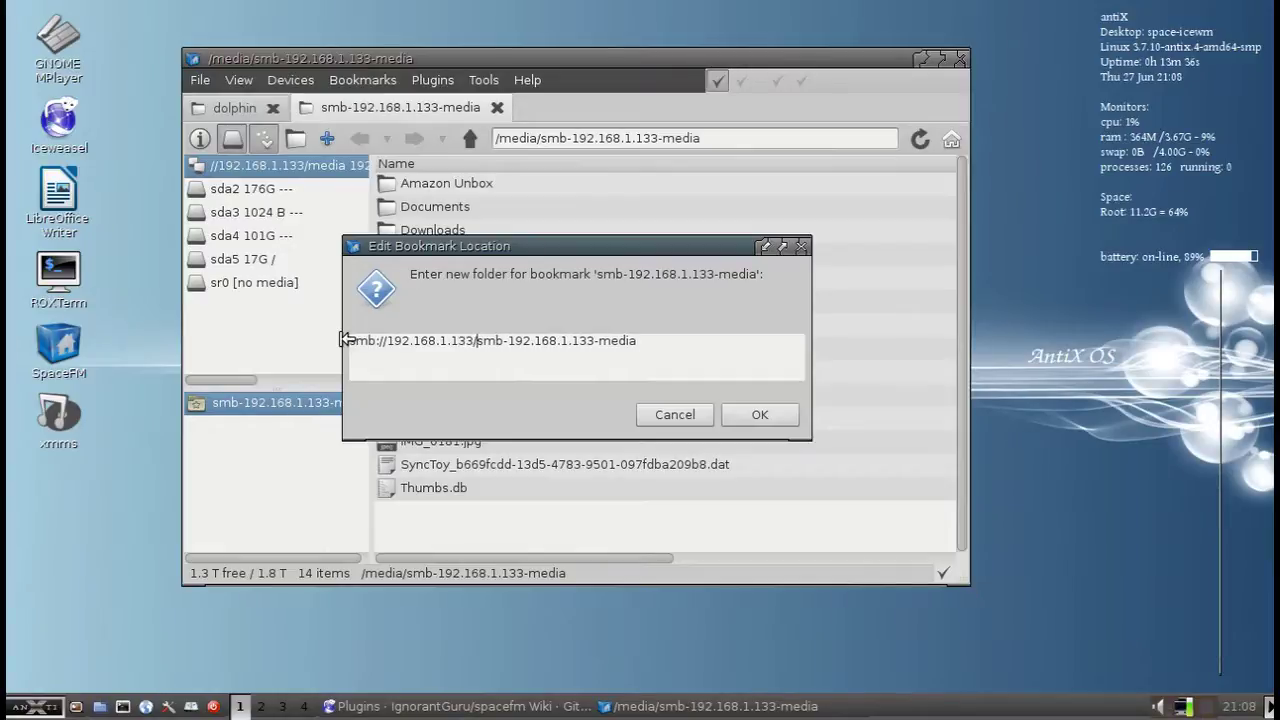
{"action": "type", "text": "media"}
{"action": "key", "text": "Delete"}
{"action": "key", "text": "Delete"}
{"action": "key", "text": "Delete"}
{"action": "key", "text": "Delete"}
{"action": "key", "text": "Delete"}
{"action": "key", "text": "Delete"}
{"action": "key", "text": "Delete"}
{"action": "key", "text": "Delete"}
{"action": "key", "text": "Delete"}
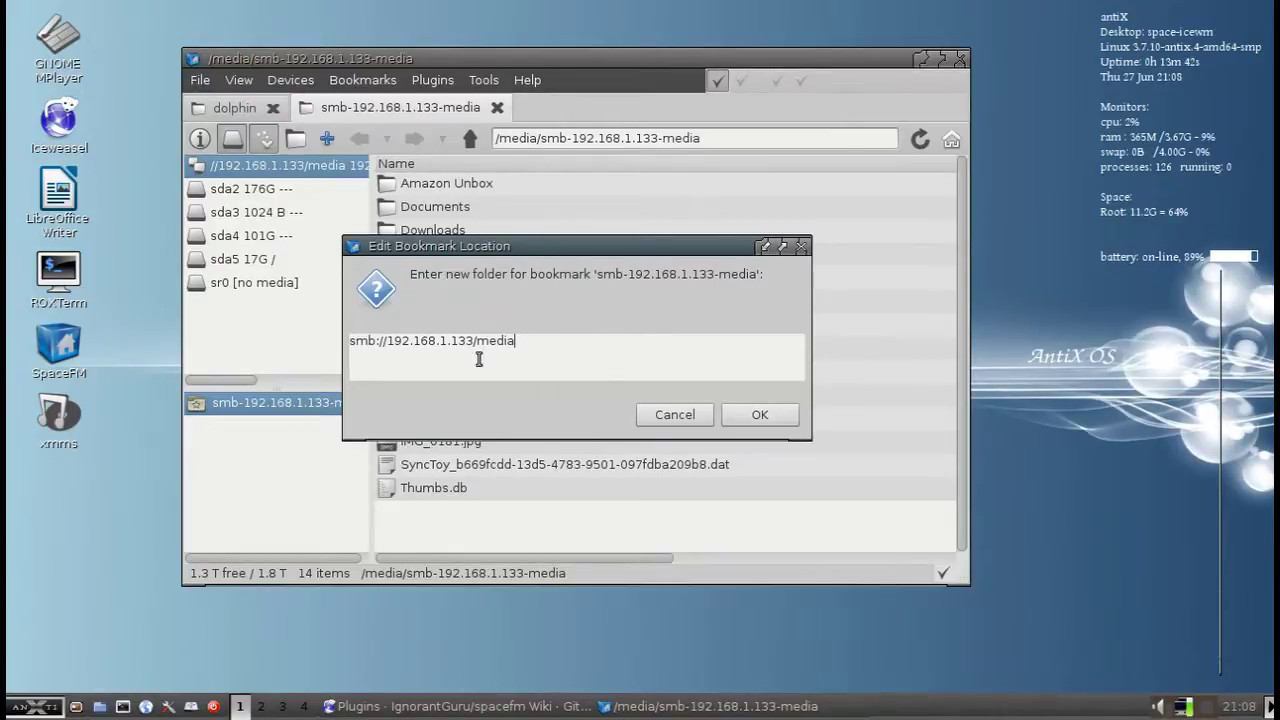
Step: Save the bookmark location, unmount the share, and remount it from the smb bookmark
{"action": "left_click", "coordinate": [760, 414]}
{"action": "right_click", "coordinate": [310, 177]}
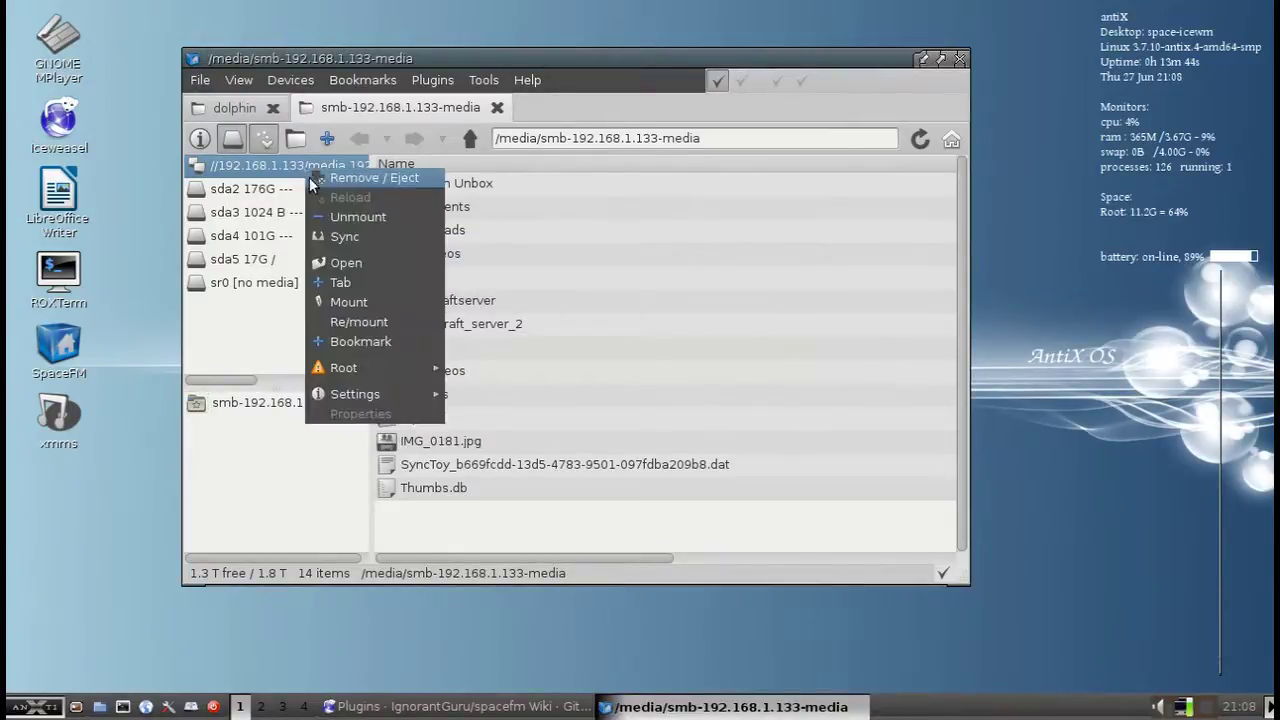
{"action": "left_click", "coordinate": [338, 216]}
{"action": "left_click", "coordinate": [276, 406]}
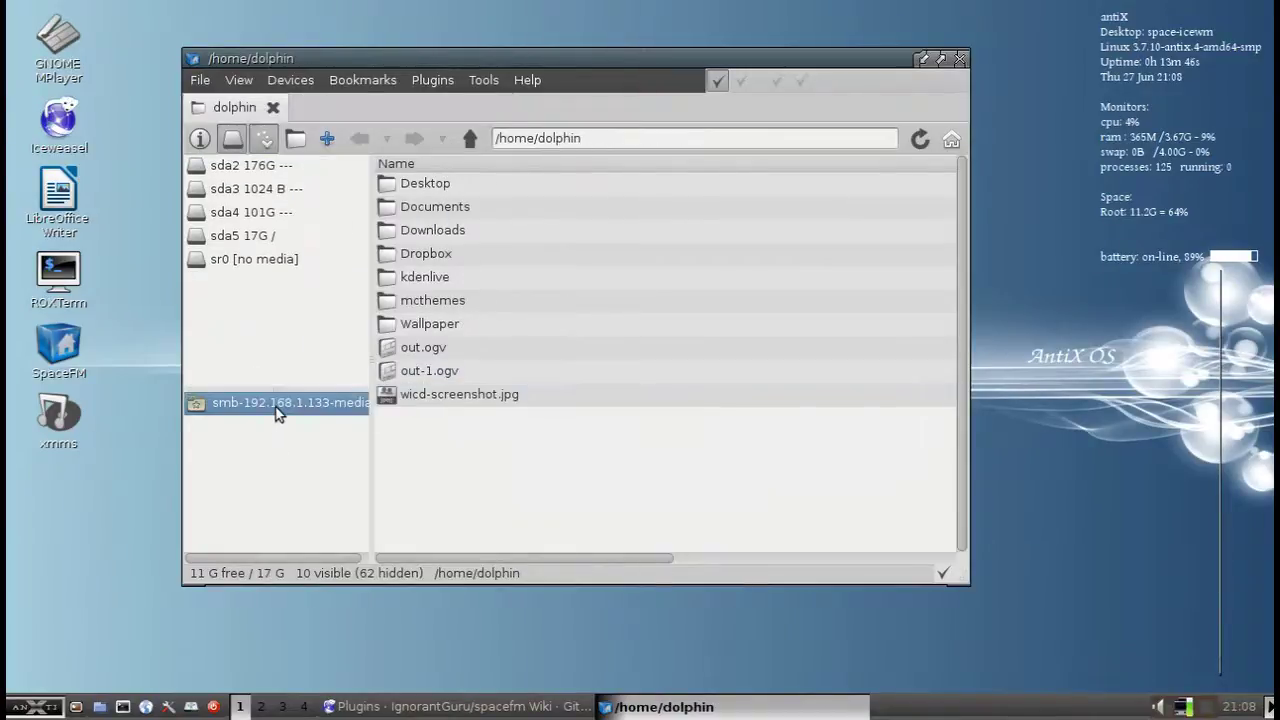